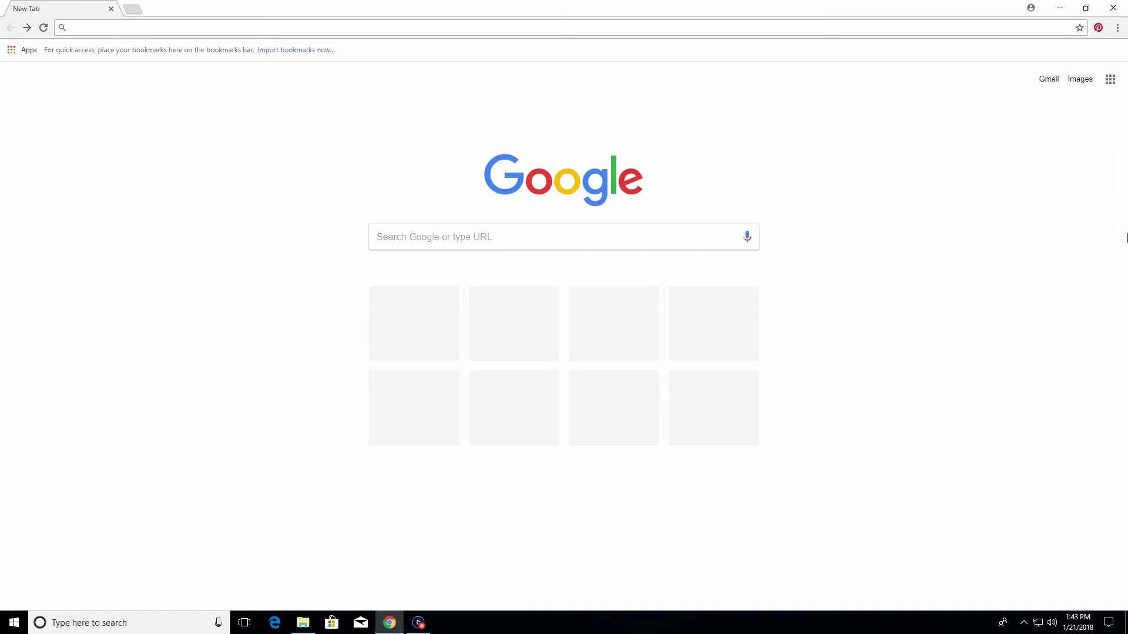
# Open About Google Chrome and confirm version 63.0.3239.132 (64-bit) is up to date.
pyautogui.click(1117, 29)
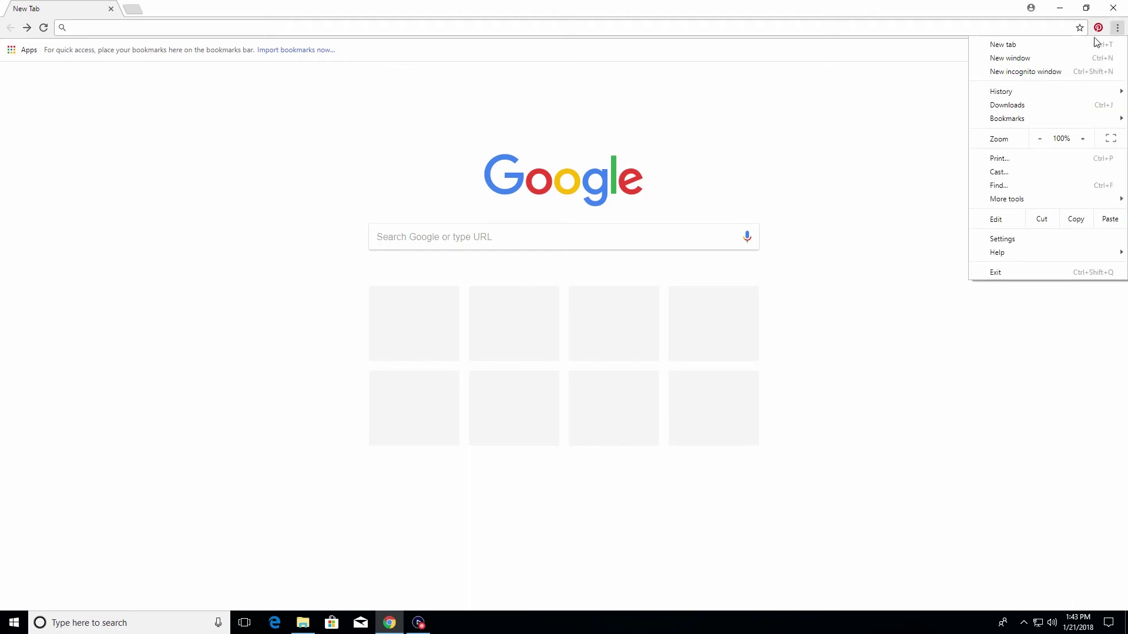
pyautogui.moveTo(1013, 259)
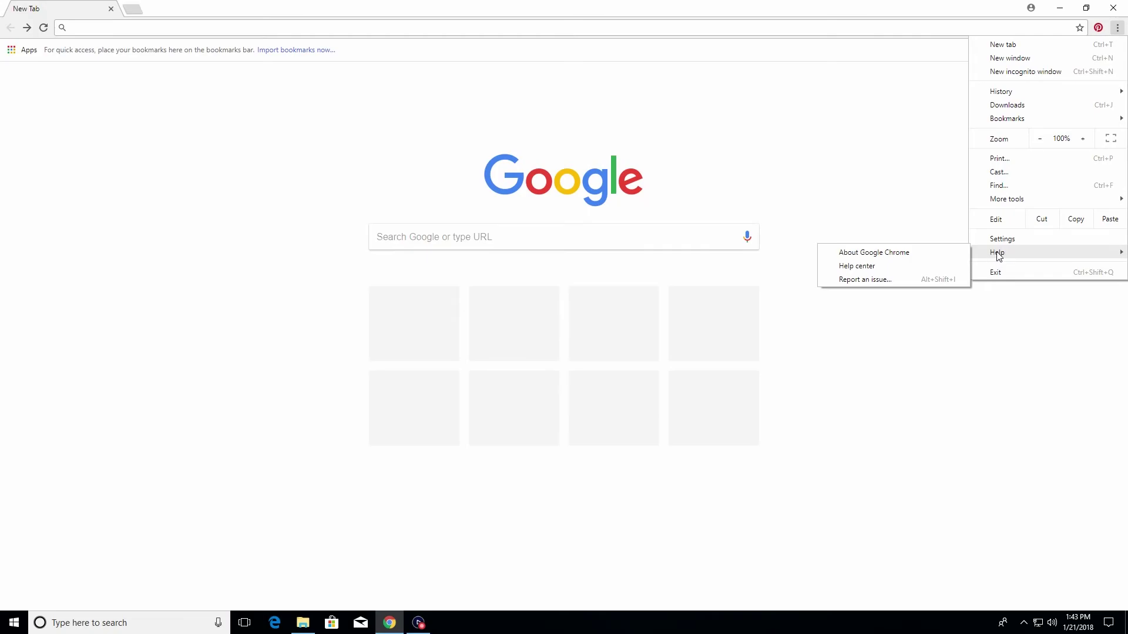
pyautogui.click(881, 254)
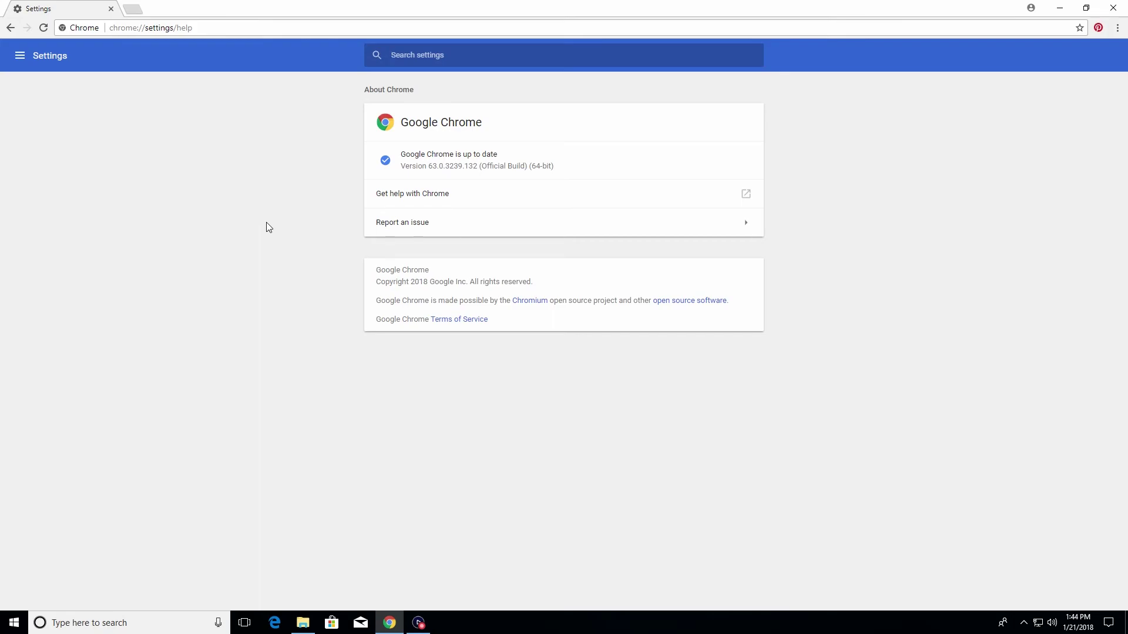
# Open Chrome's main Settings page from the browser menu.
pyautogui.click(1117, 30)
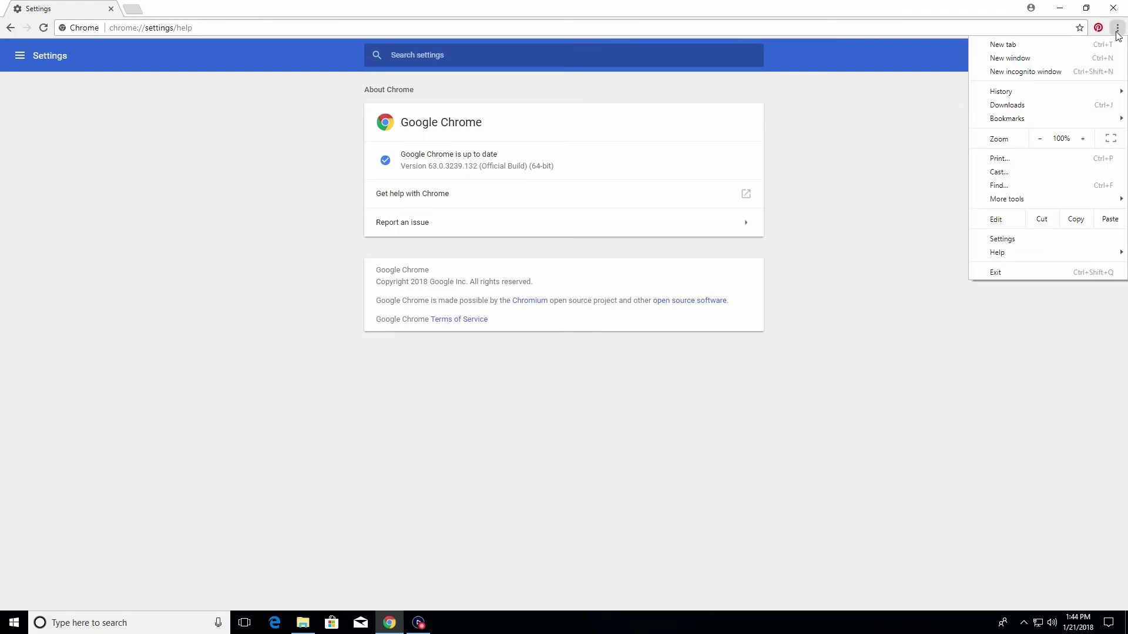
pyautogui.click(1001, 239)
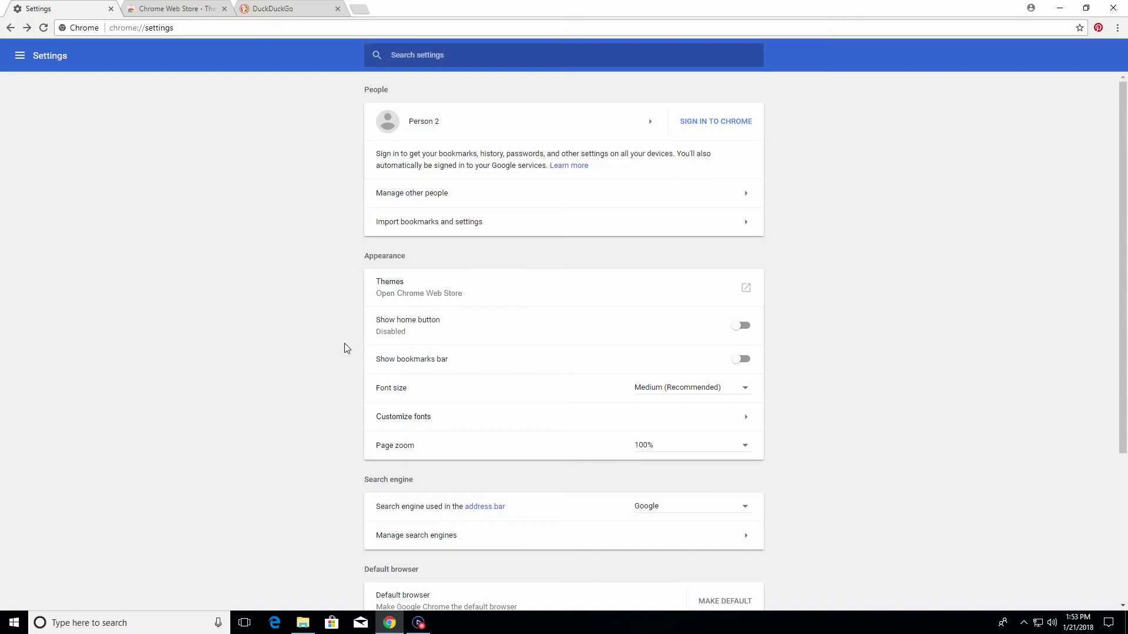
pyautogui.moveTo(364, 256); pyautogui.dragTo(409, 259)
pyautogui.click(361, 292)
pyautogui.click(189, 7)
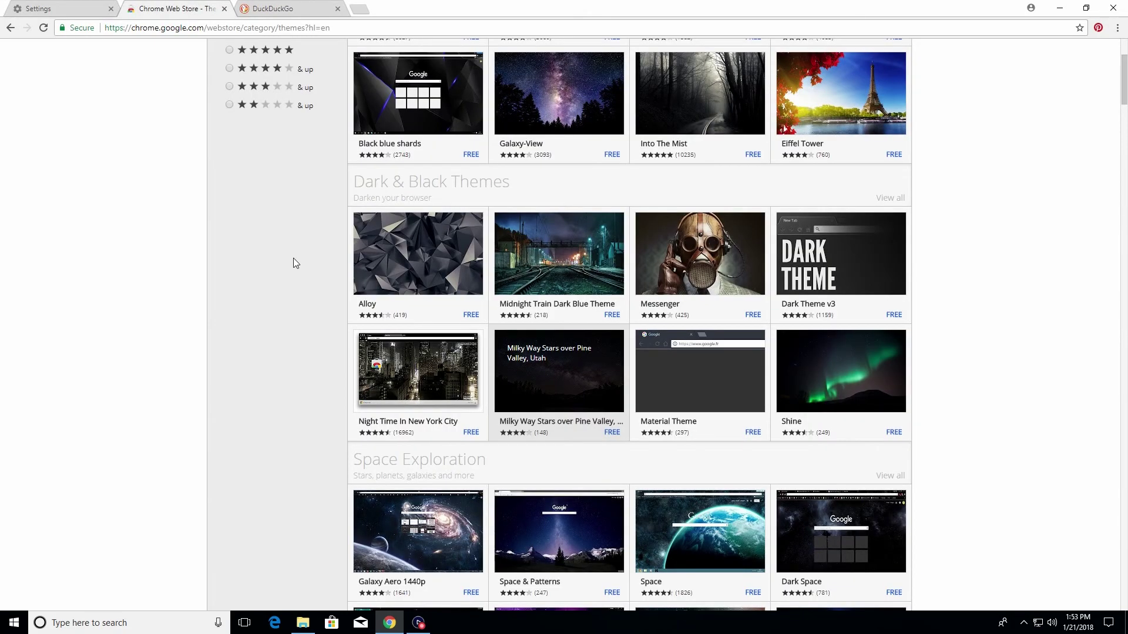
pyautogui.scroll(3, 293, 263)
pyautogui.scroll(-3, 295, 263)
pyautogui.scroll(-8, 296, 265)
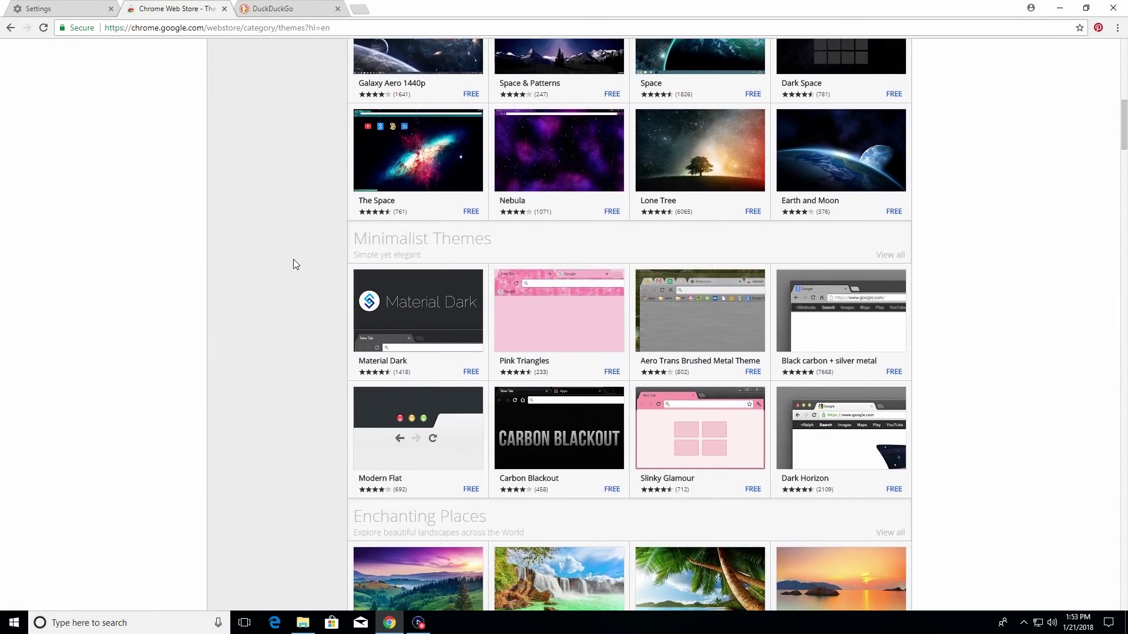
pyautogui.scroll(-4, 295, 265)
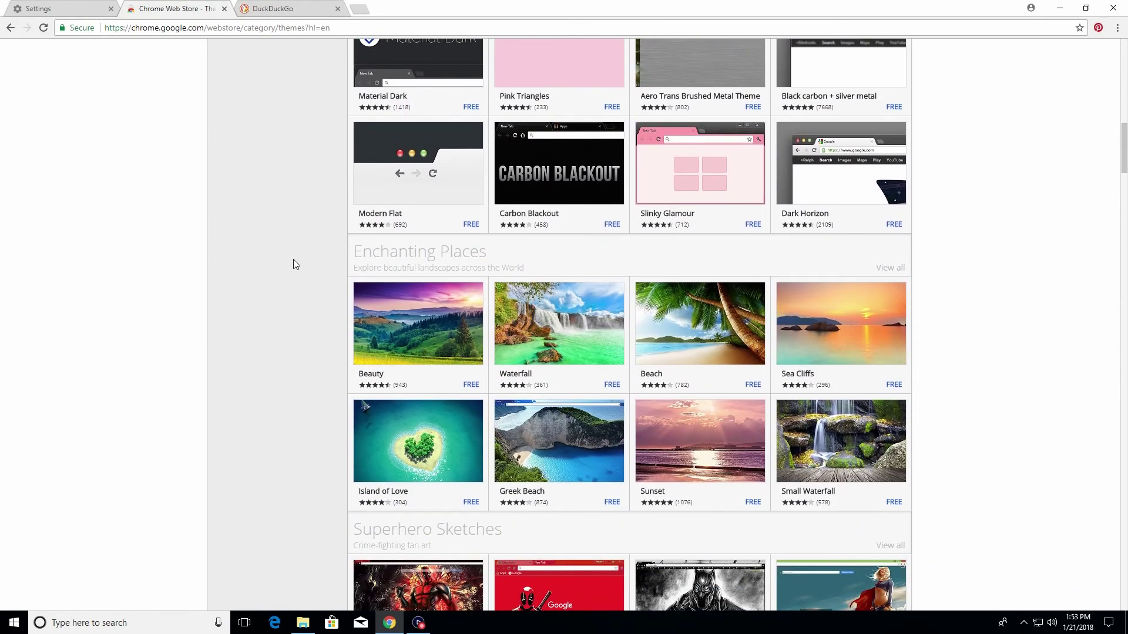
pyautogui.scroll(-2, 296, 265)
pyautogui.scroll(-3, 295, 264)
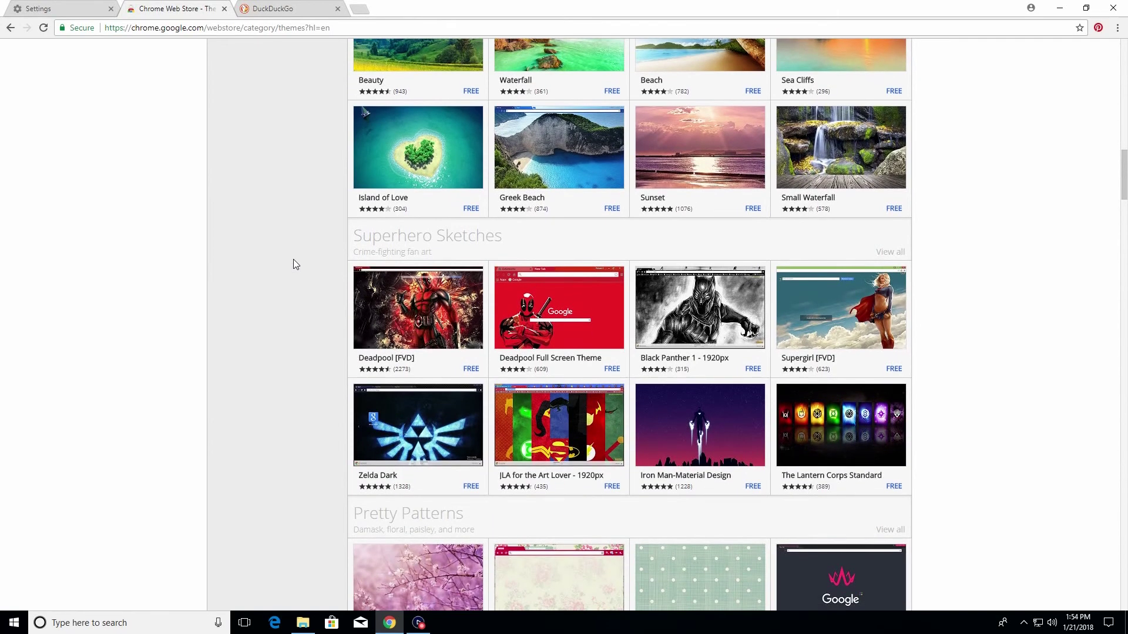
pyautogui.scroll(-4, 313, 289)
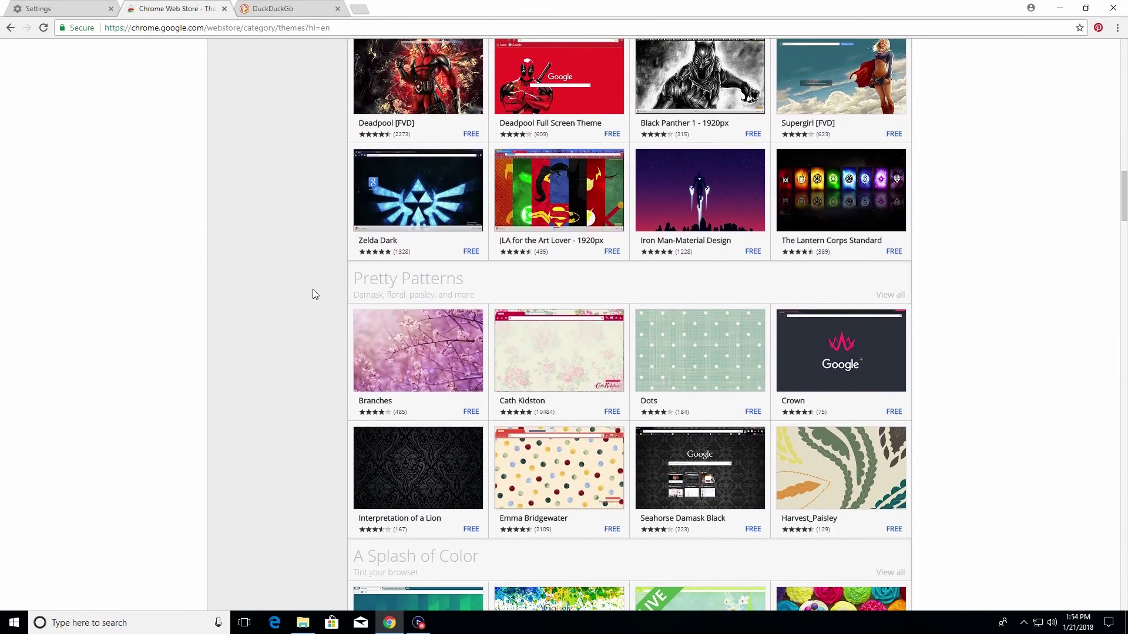
pyautogui.scroll(-1, 313, 293)
pyautogui.click(407, 297)
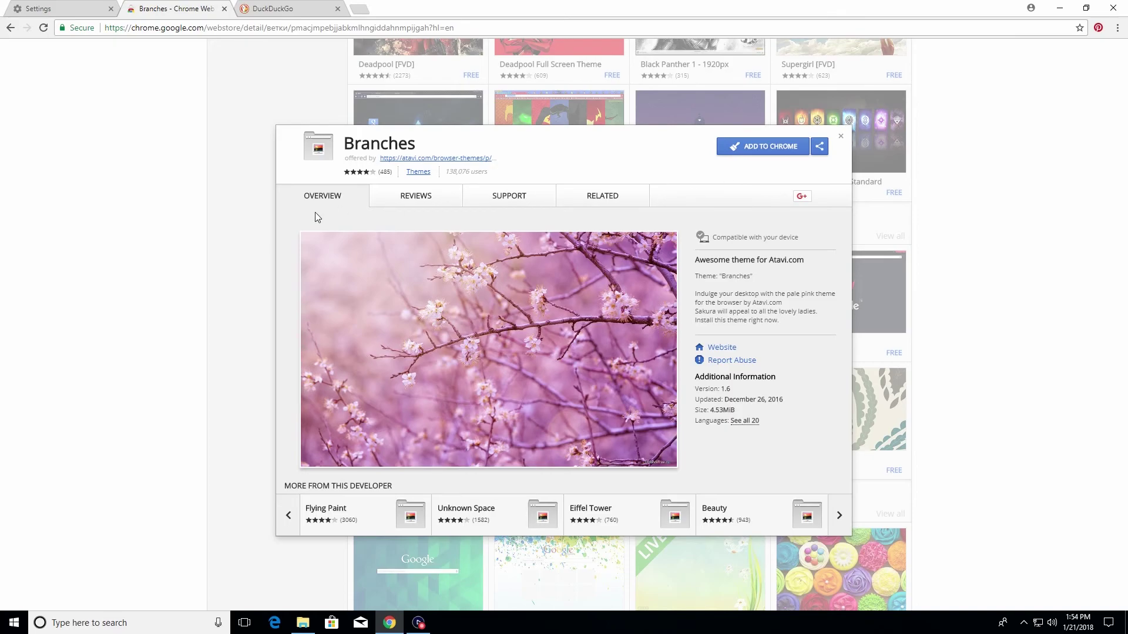
pyautogui.click(232, 253)
pyautogui.click(65, 6)
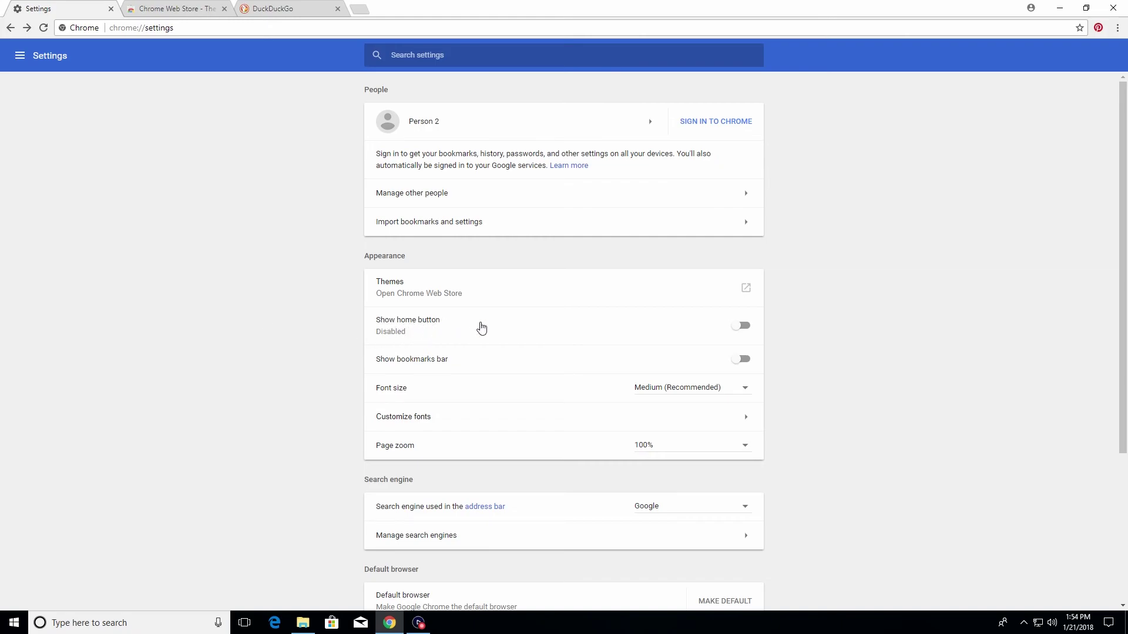
pyautogui.click(741, 327)
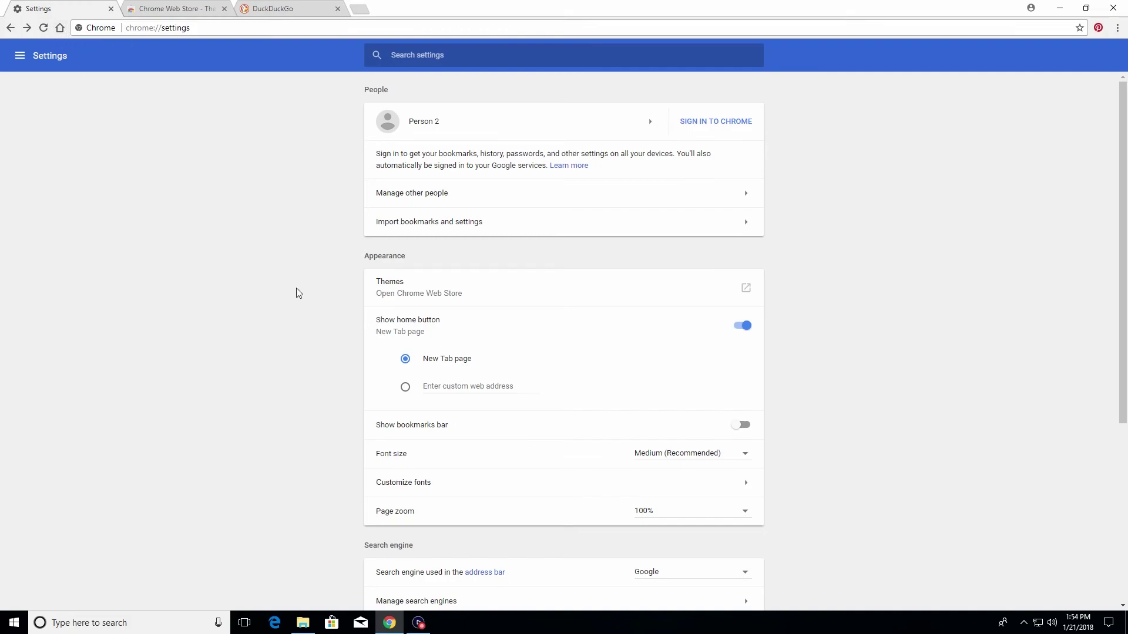
pyautogui.click(405, 389)
pyautogui.click(438, 391)
pyautogui.write('w')
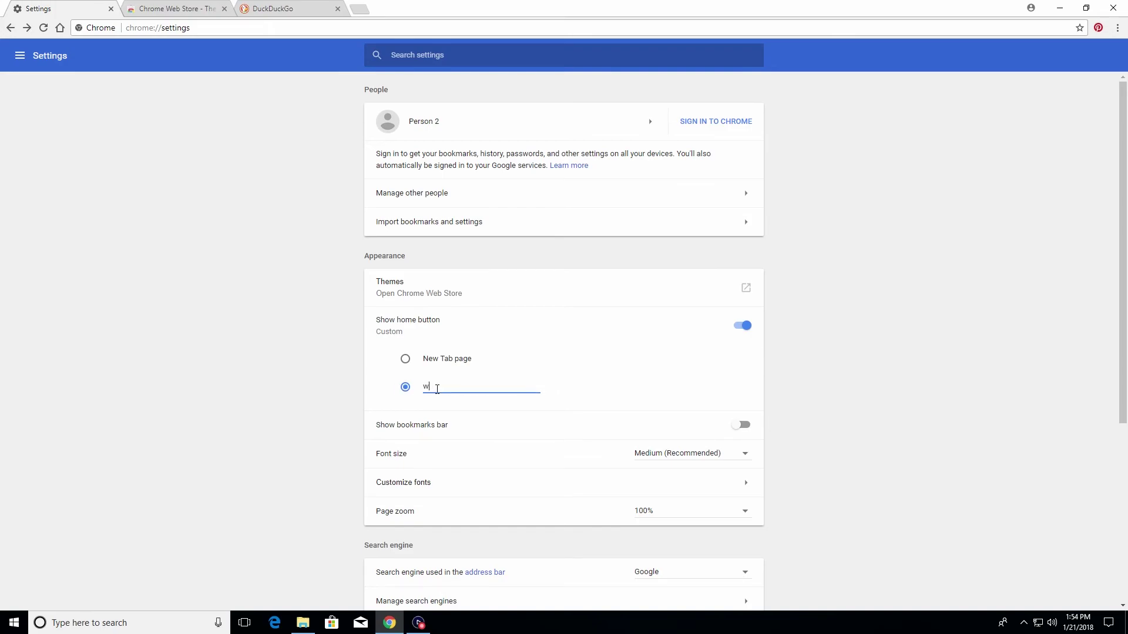
pyautogui.write('ww.google.com')
pyautogui.click(336, 390)
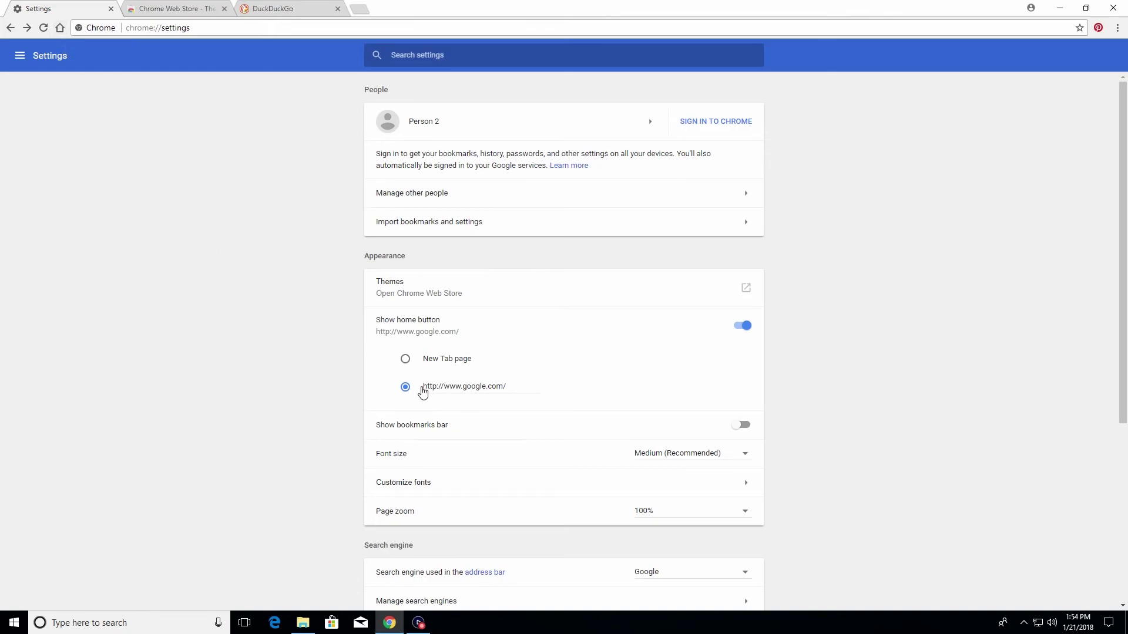
pyautogui.click(427, 387)
# Scroll through Settings to review the Font size and Page zoom options.
pyautogui.scroll(-2, 343, 442)
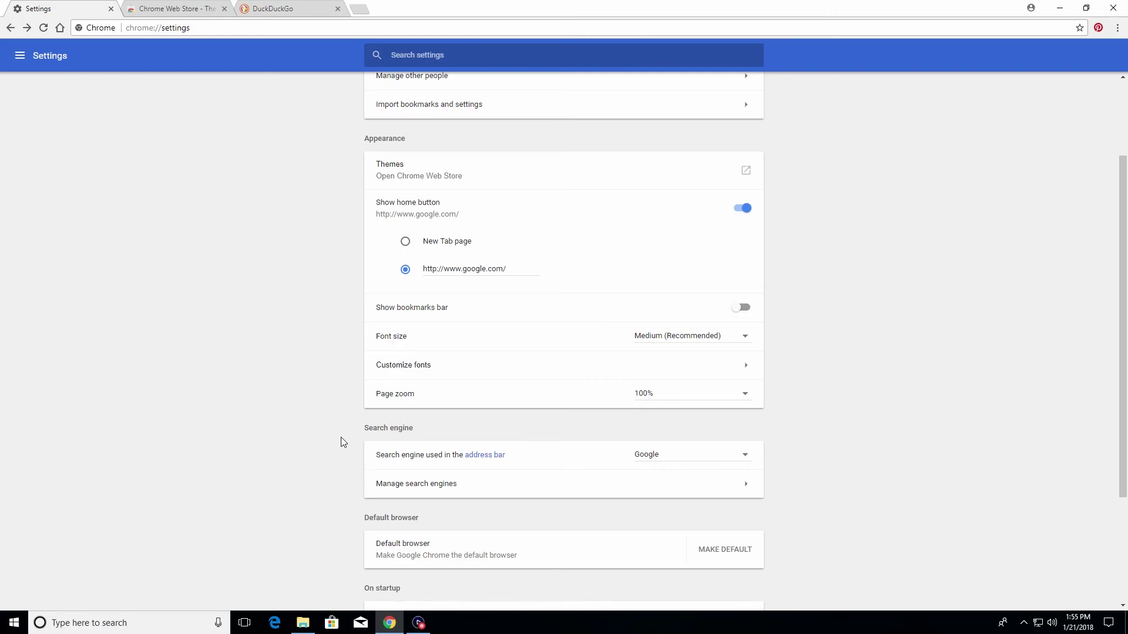
pyautogui.moveTo(409, 337); pyautogui.dragTo(384, 335)
pyautogui.moveTo(416, 394); pyautogui.dragTo(340, 392)
pyautogui.click(327, 384)
pyautogui.scroll(-2, 327, 383)
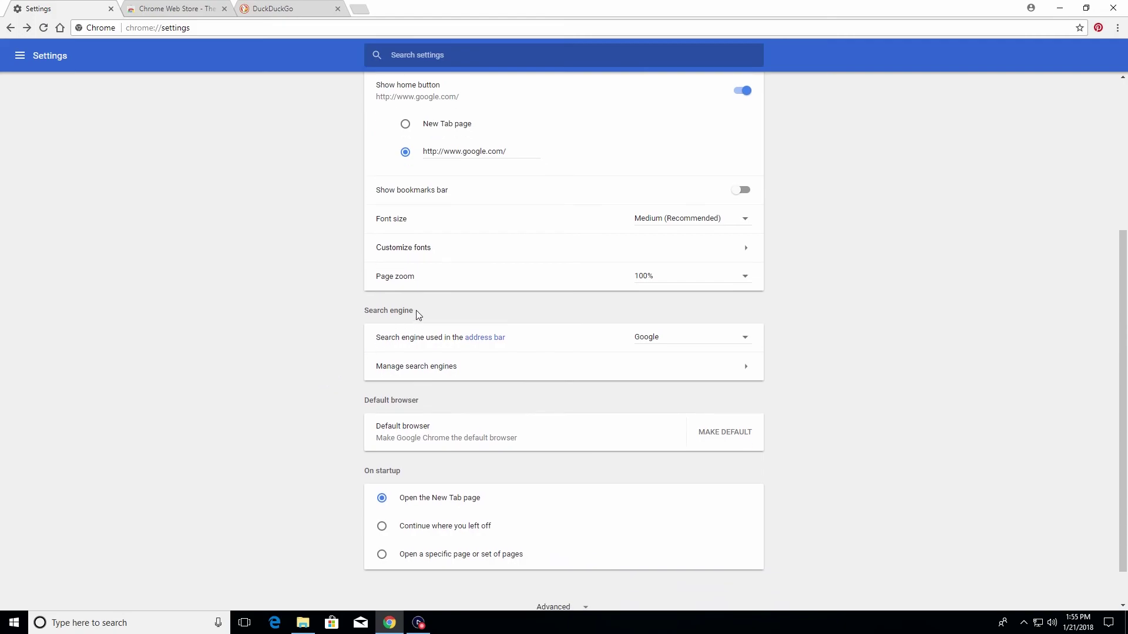
pyautogui.moveTo(416, 311); pyautogui.dragTo(364, 312)
pyautogui.click(333, 340)
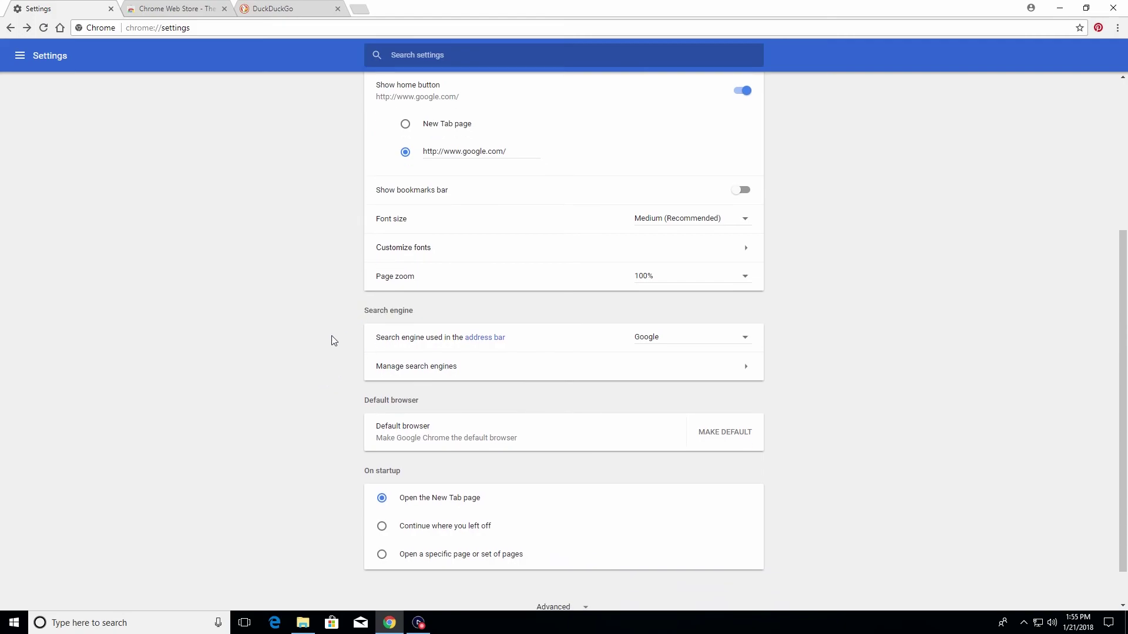
# View the default search engine choices without changing them, then go to the DuckDuckGo tab.
pyautogui.click(671, 340)
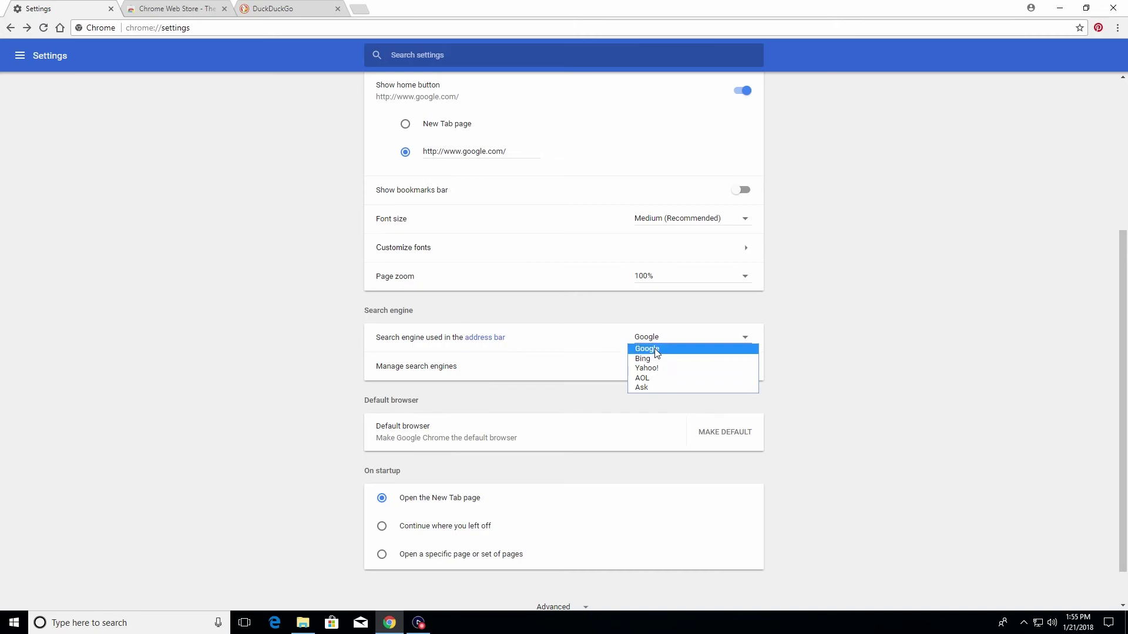
pyautogui.click(821, 340)
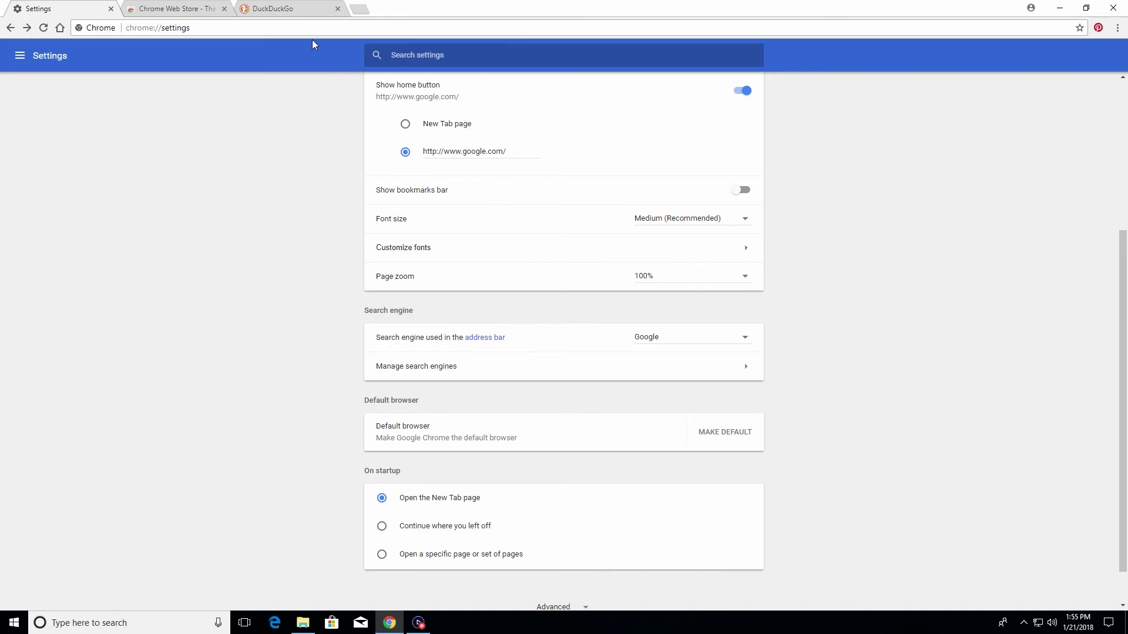
pyautogui.click(288, 8)
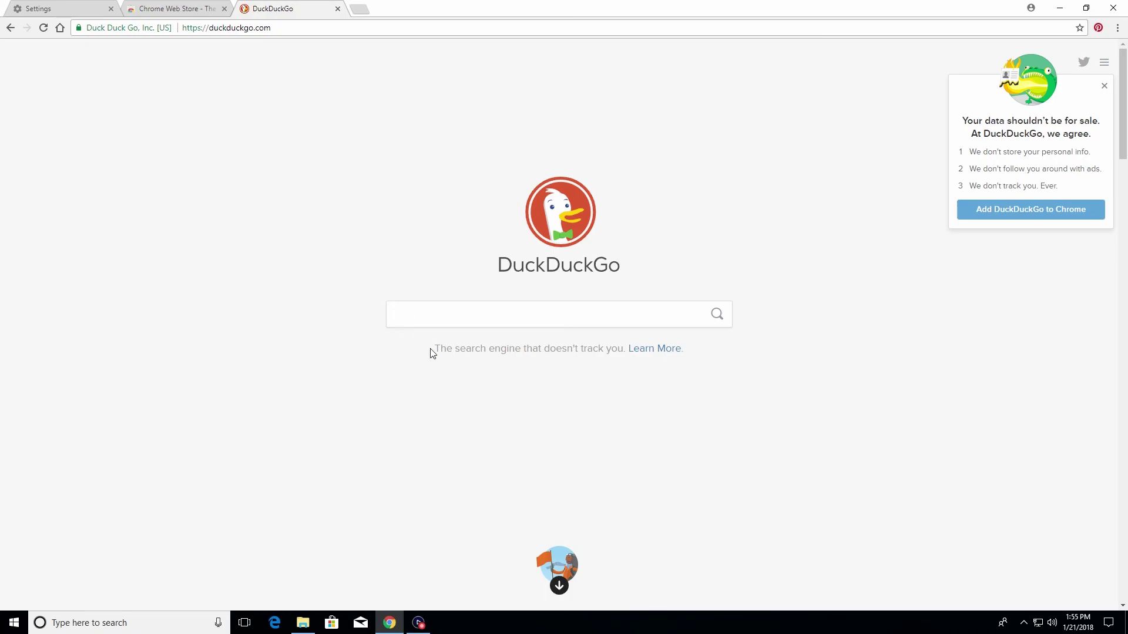
# Open Manage search engines and reload DuckDuckGo so duckduckgo.com appears under Other search engines.
pyautogui.moveTo(434, 349); pyautogui.dragTo(619, 347)
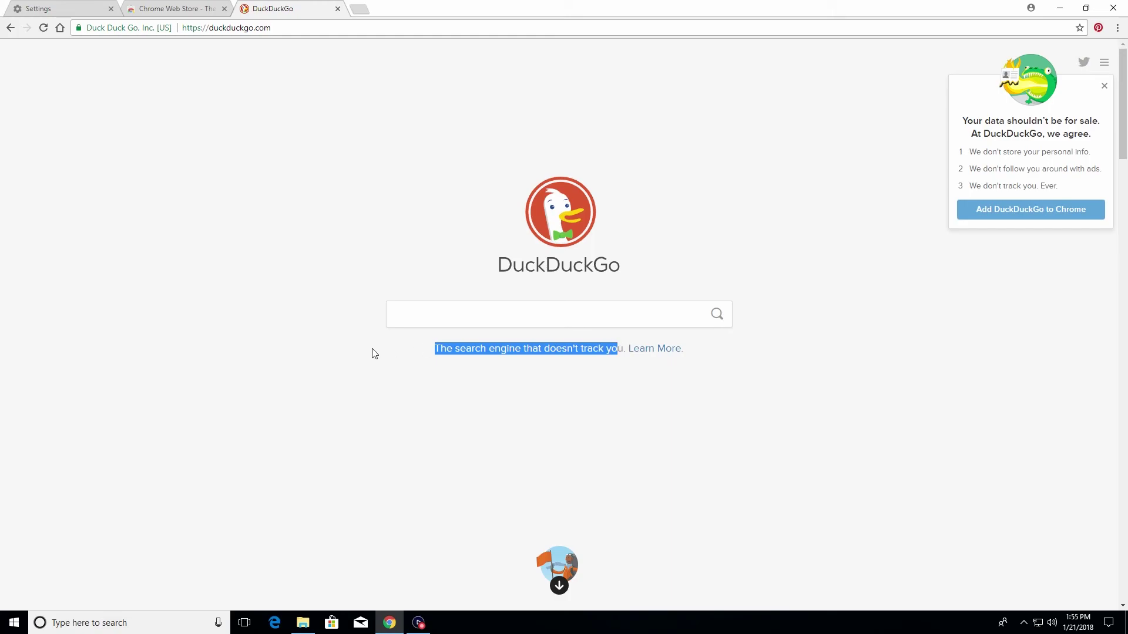
pyautogui.click(326, 353)
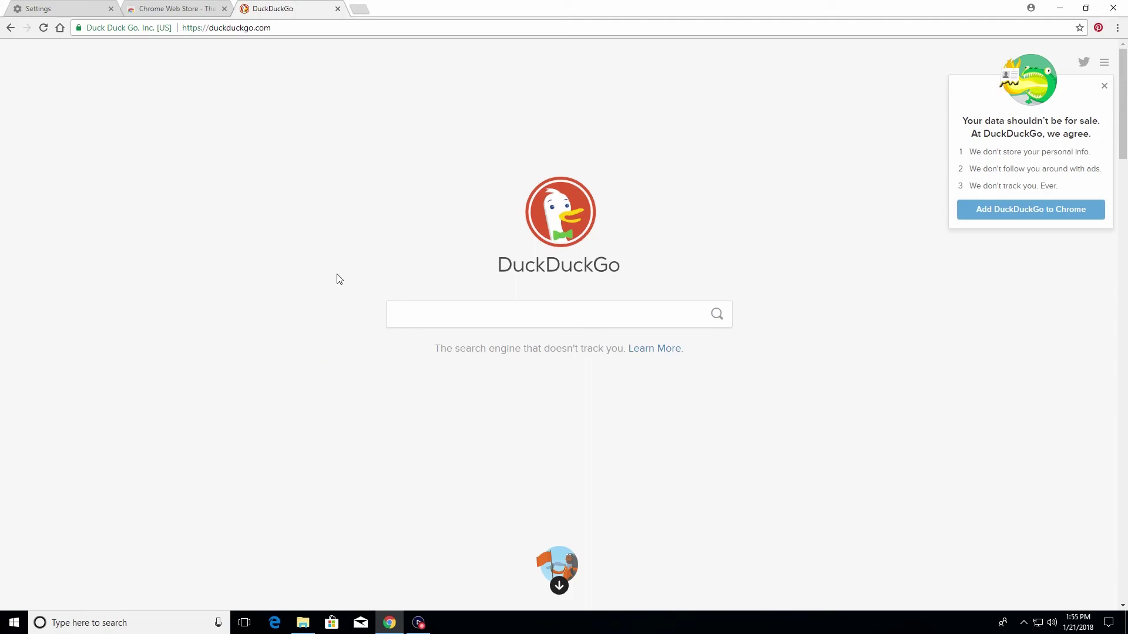
pyautogui.click(63, 7)
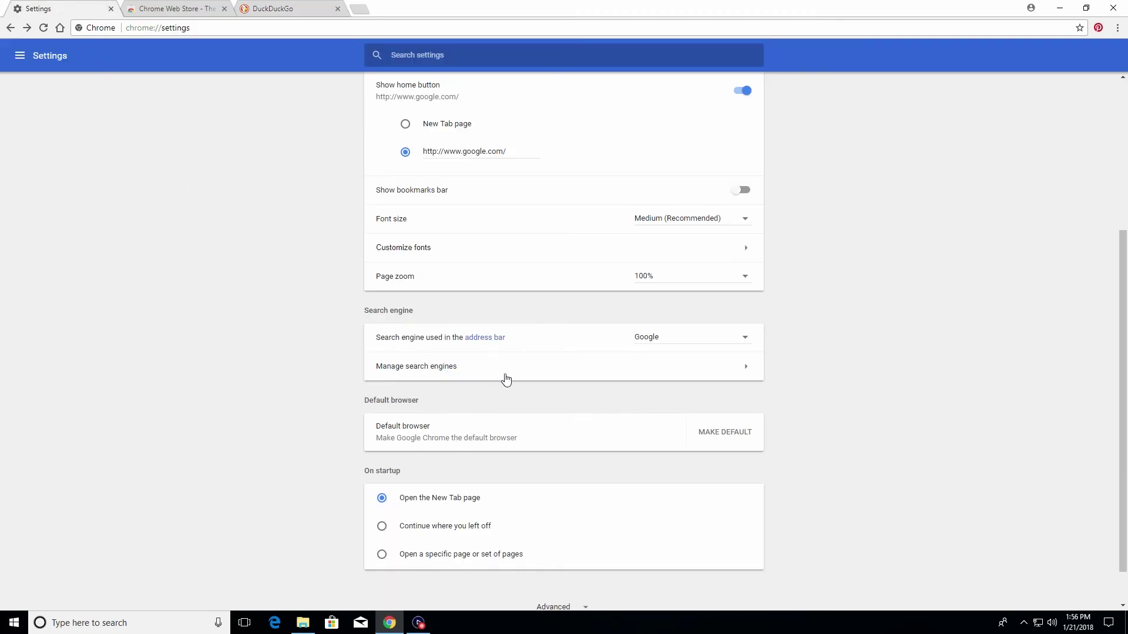
pyautogui.click(688, 376)
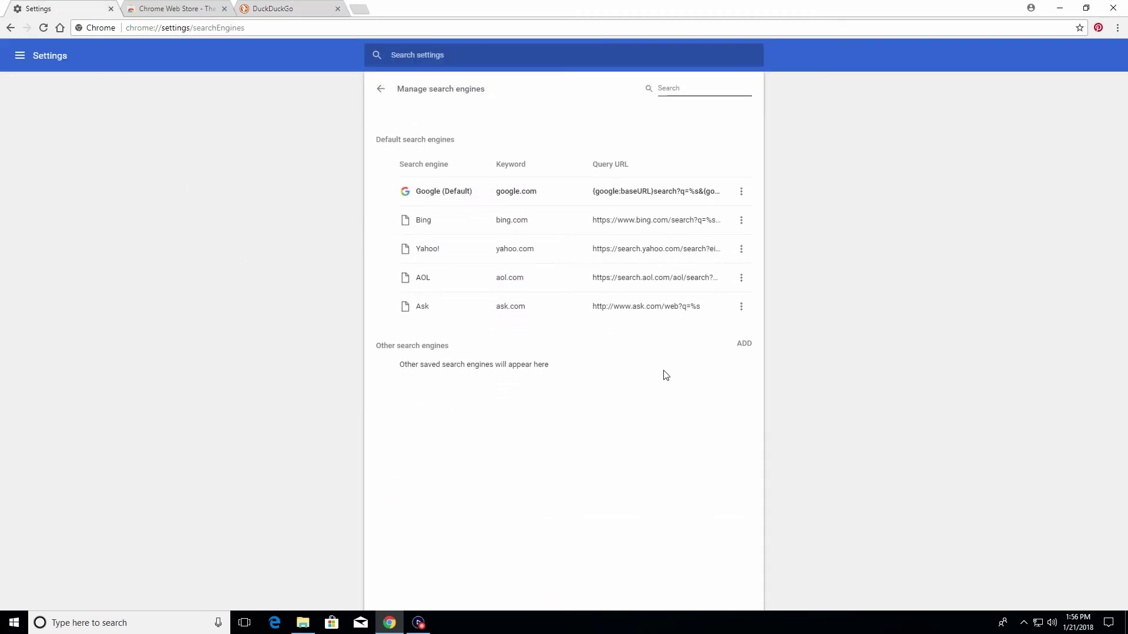
pyautogui.click(292, 8)
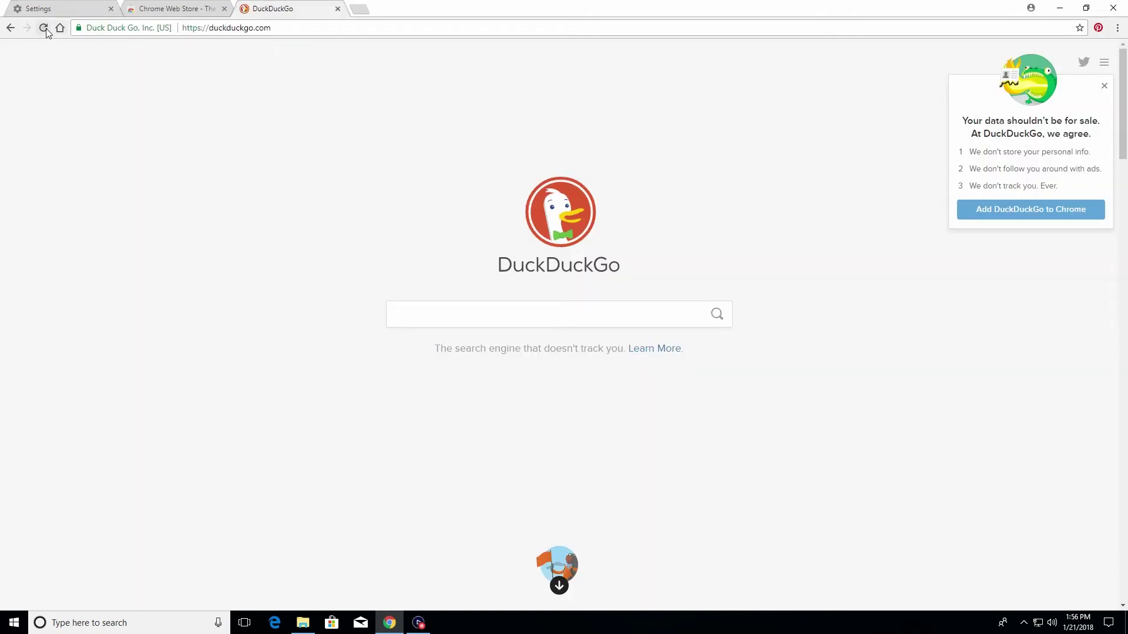
pyautogui.click(43, 27)
pyautogui.click(59, 7)
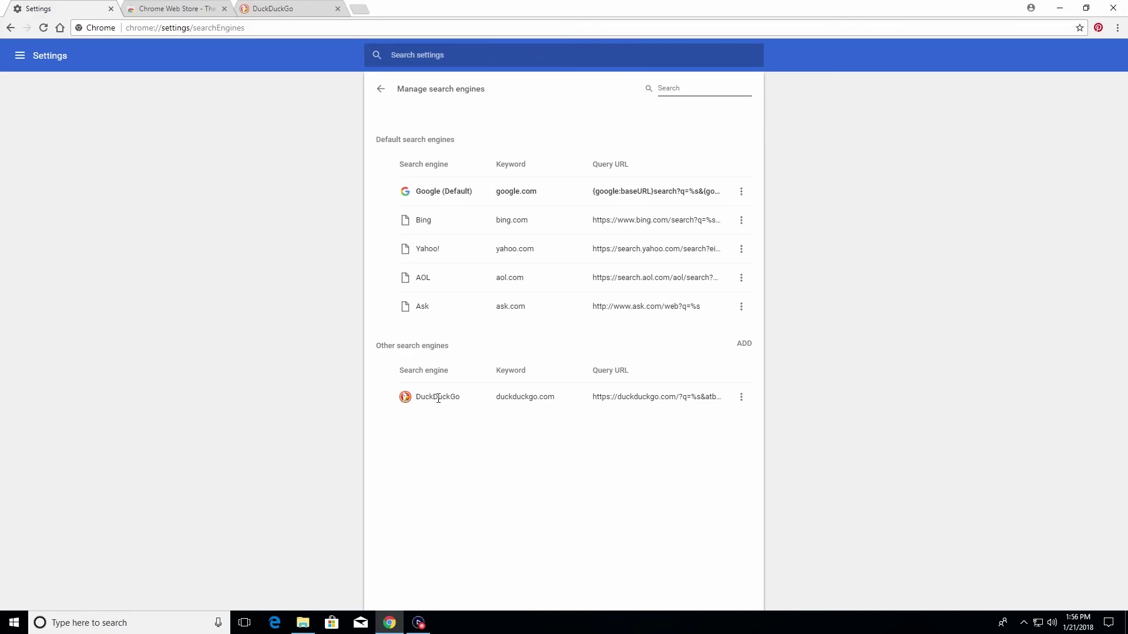
# Use DuckDuckGo's Make default action, then return to the main Settings page.
pyautogui.click(741, 399)
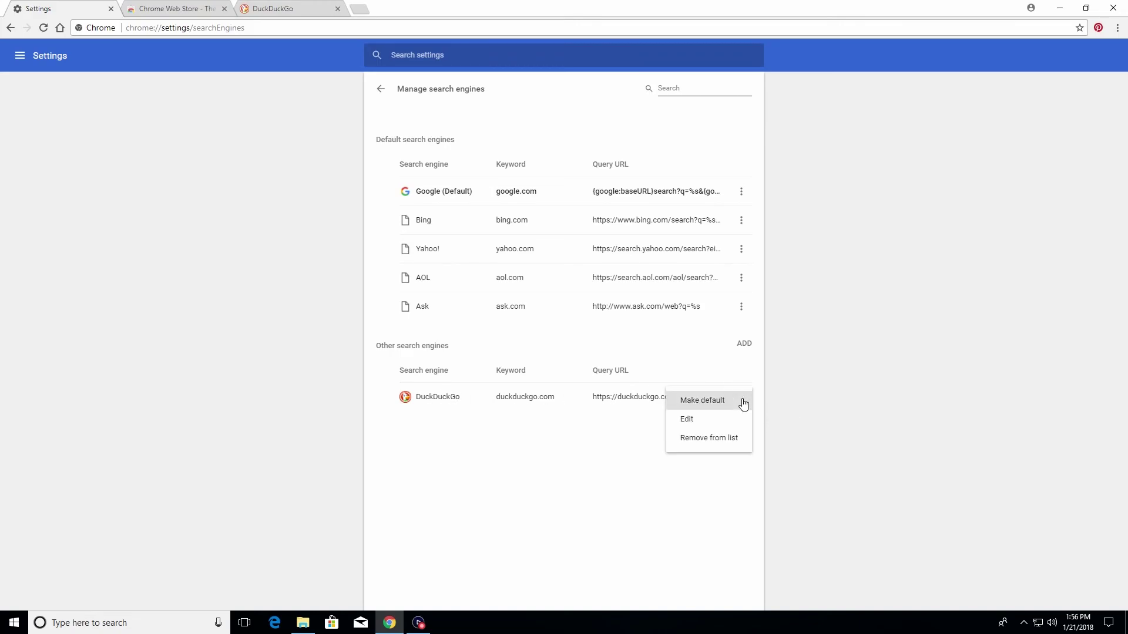
pyautogui.click(700, 405)
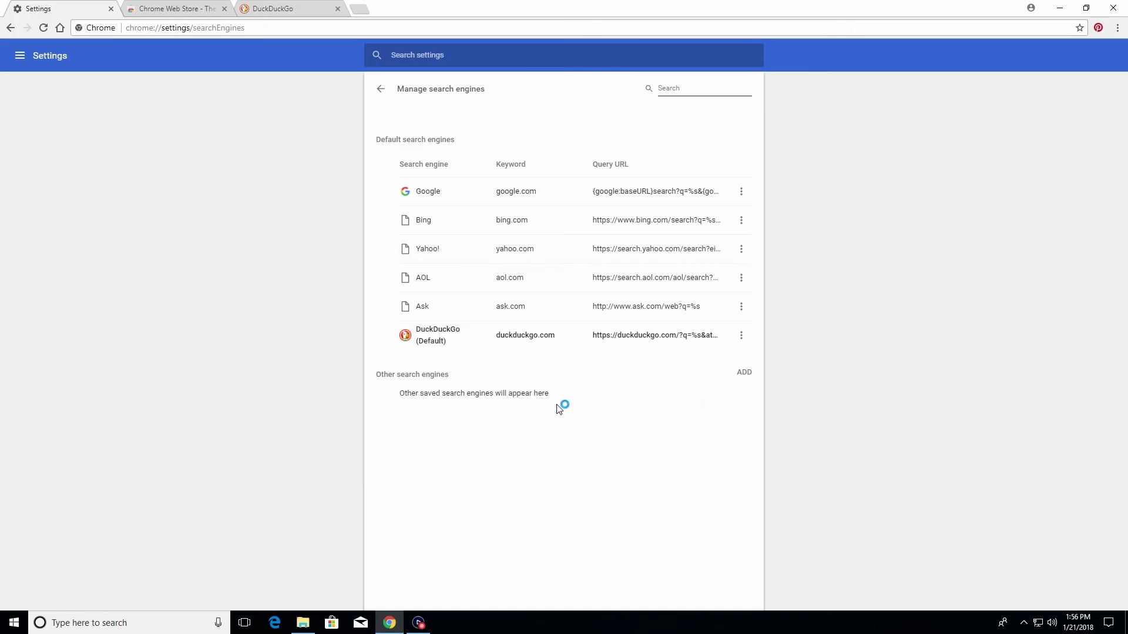
pyautogui.click(10, 29)
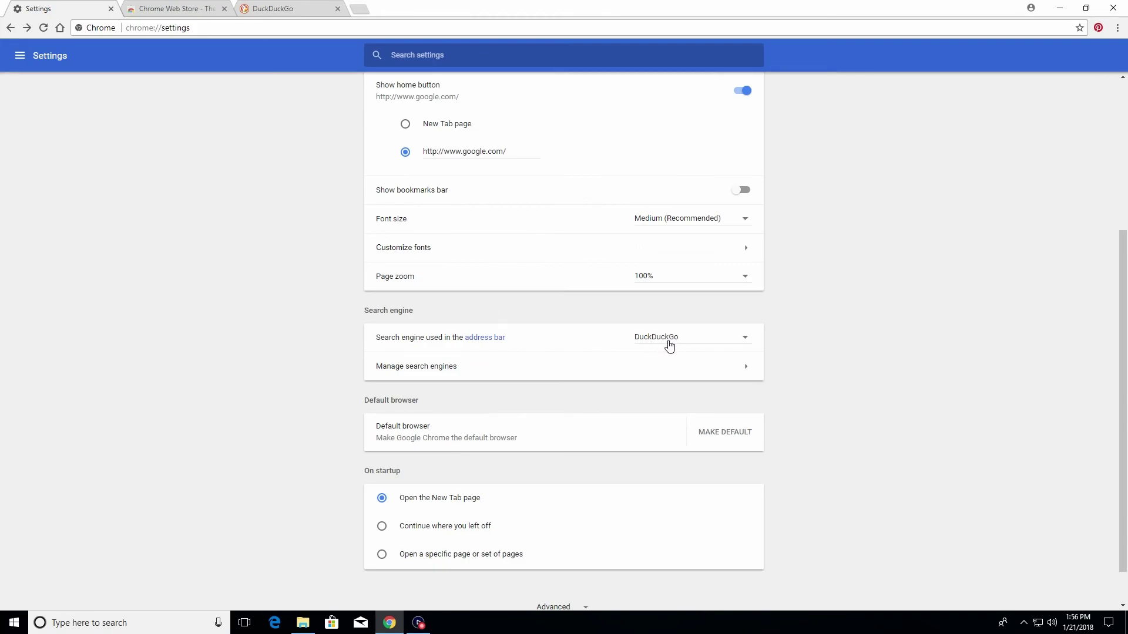
pyautogui.click(681, 341)
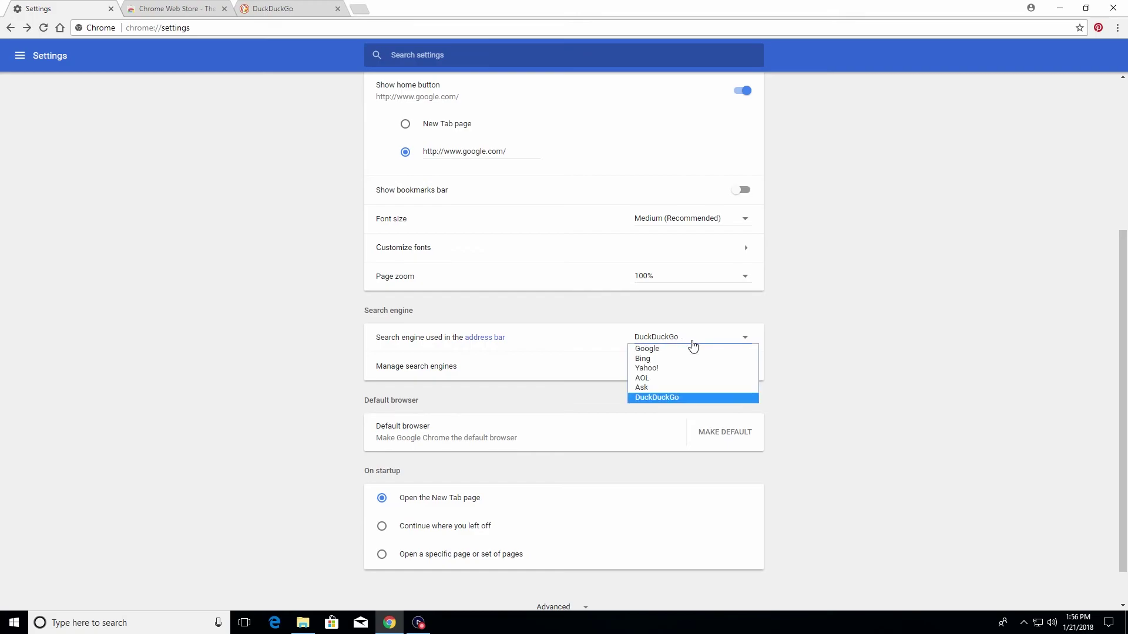
pyautogui.click(658, 351)
pyautogui.click(674, 343)
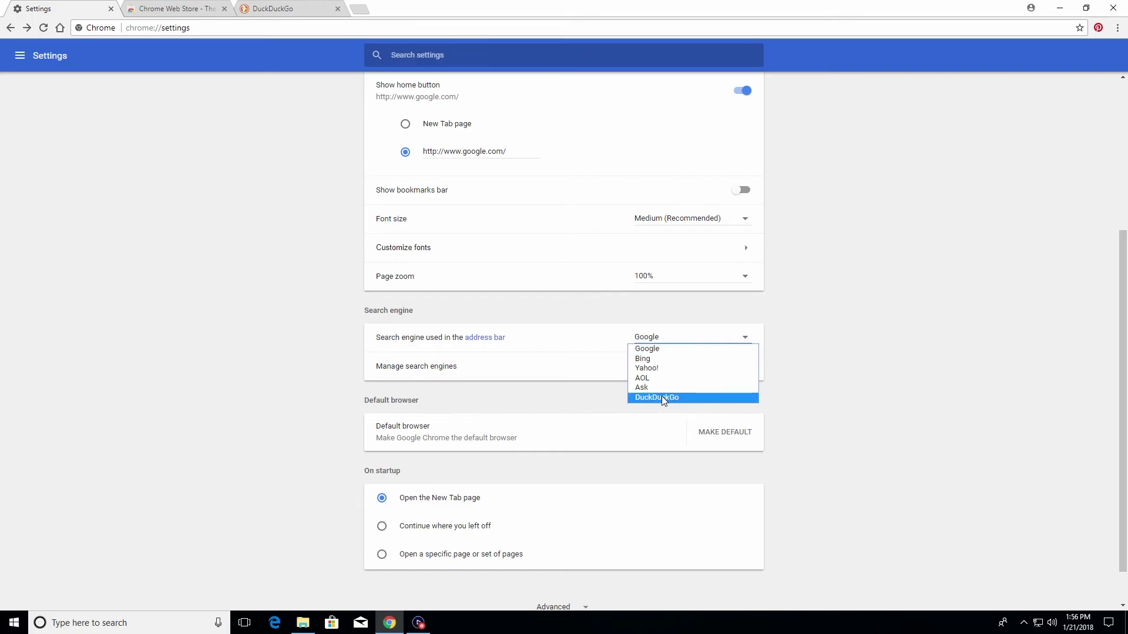
pyautogui.click(661, 398)
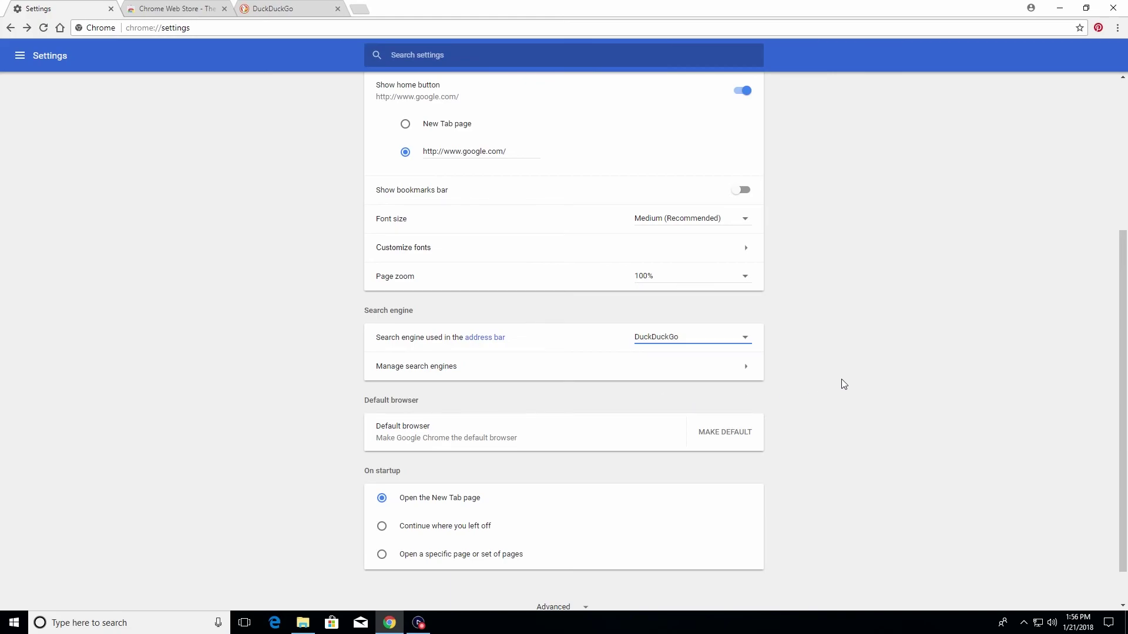
pyautogui.moveTo(379, 435)
pyautogui.mouseDown()
pyautogui.moveTo(409, 428)
pyautogui.moveTo(383, 428)
pyautogui.mouseUp()
pyautogui.click(335, 439)
# Replace Microsoft Edge with Google Chrome as the Windows default web browser, confirming Switch anyway.
pyautogui.click(726, 433)
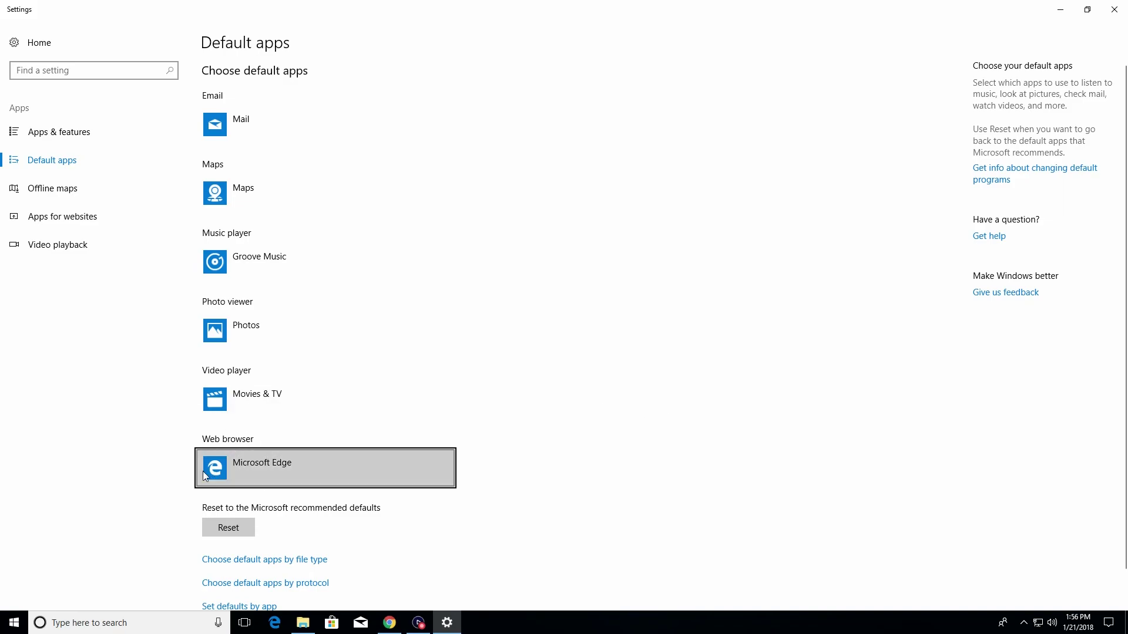
pyautogui.click(219, 473)
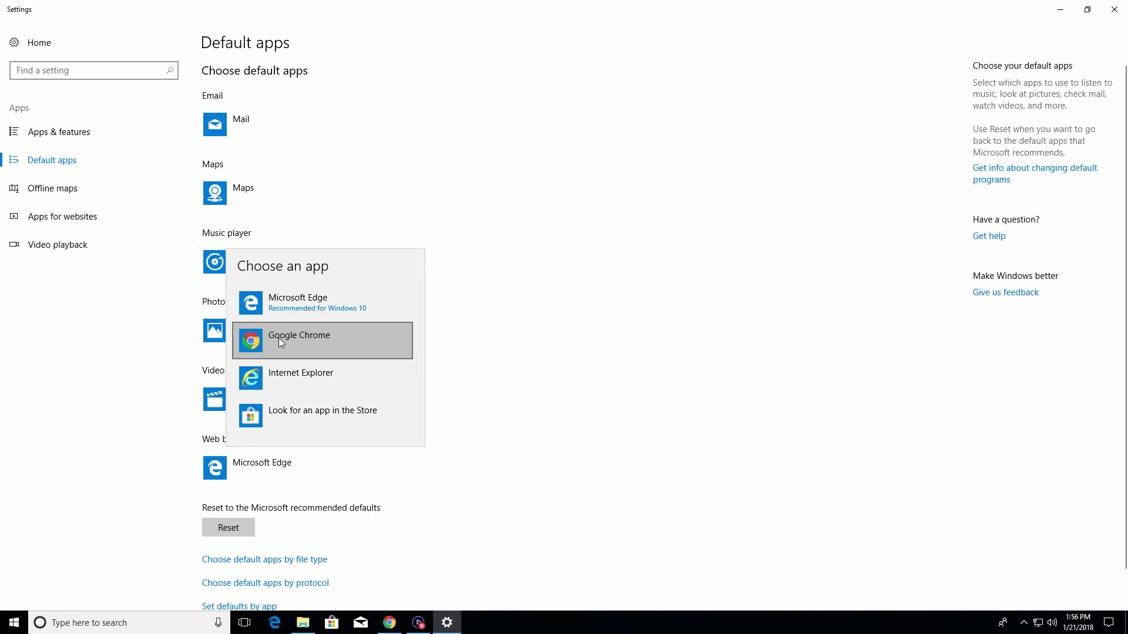
pyautogui.click(266, 341)
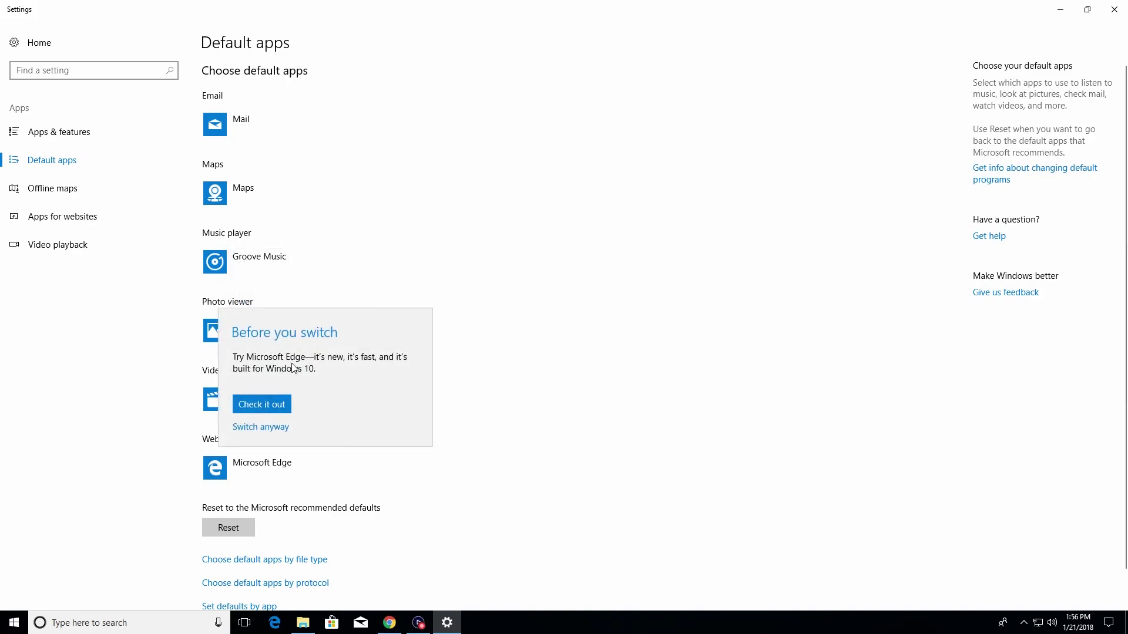
pyautogui.click(260, 428)
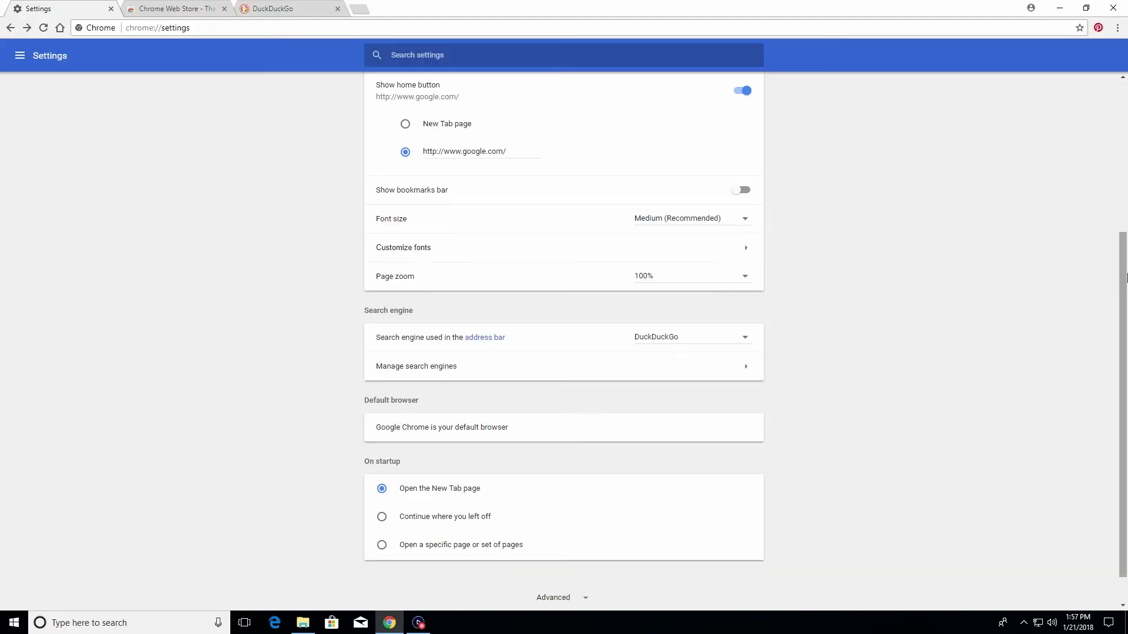
pyautogui.scroll(-1, 869, 358)
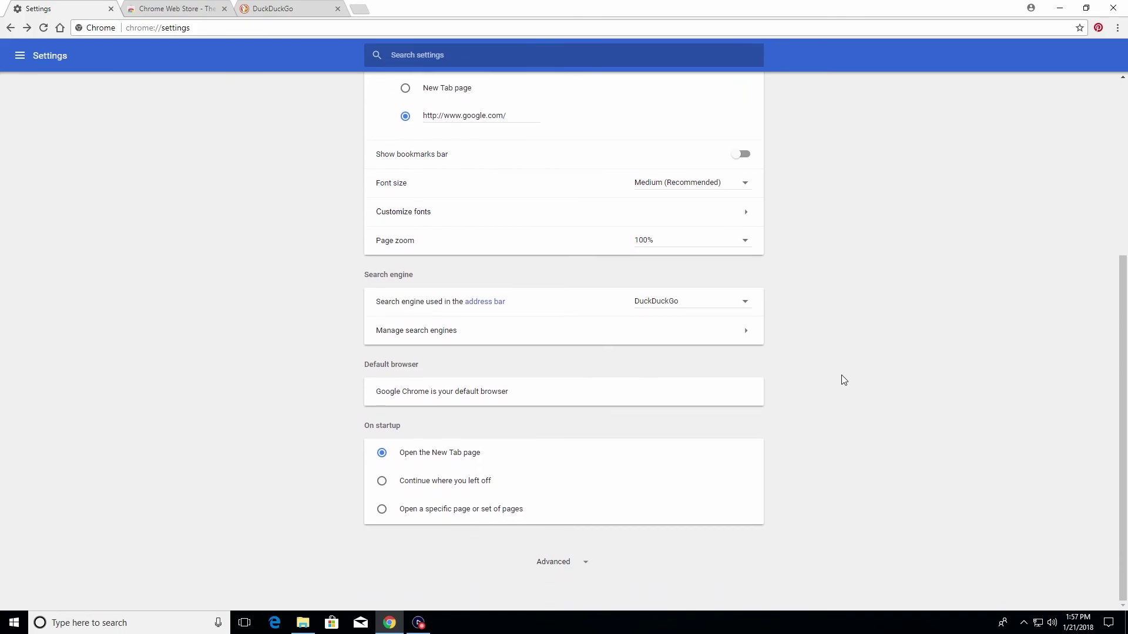
pyautogui.moveTo(363, 425); pyautogui.dragTo(400, 426)
pyautogui.click(333, 474)
pyautogui.click(382, 509)
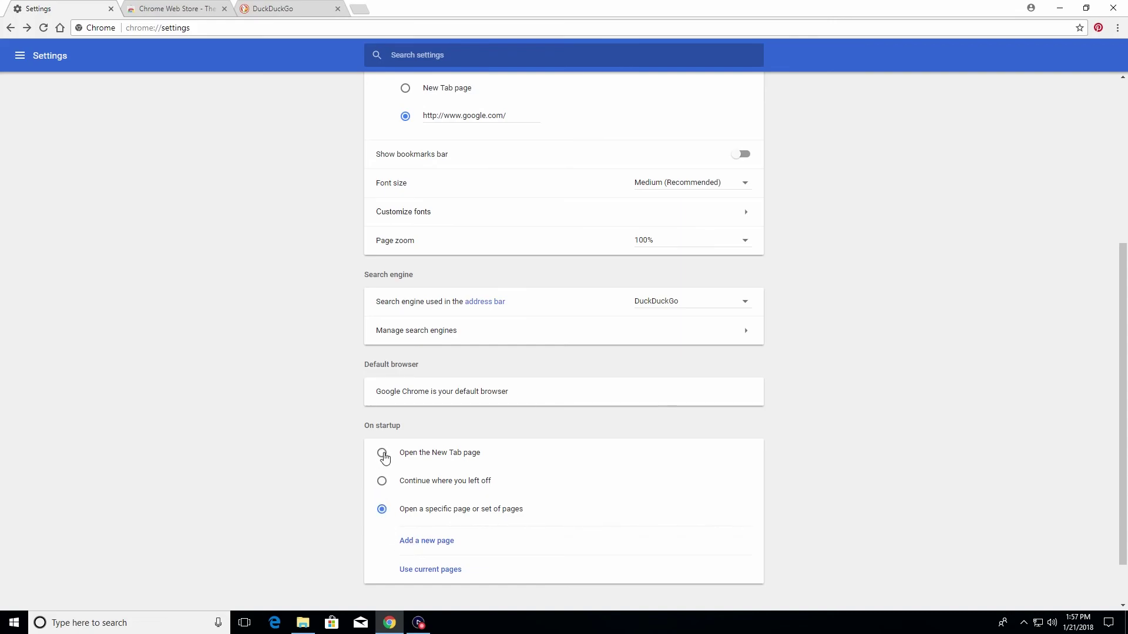
pyautogui.click(382, 454)
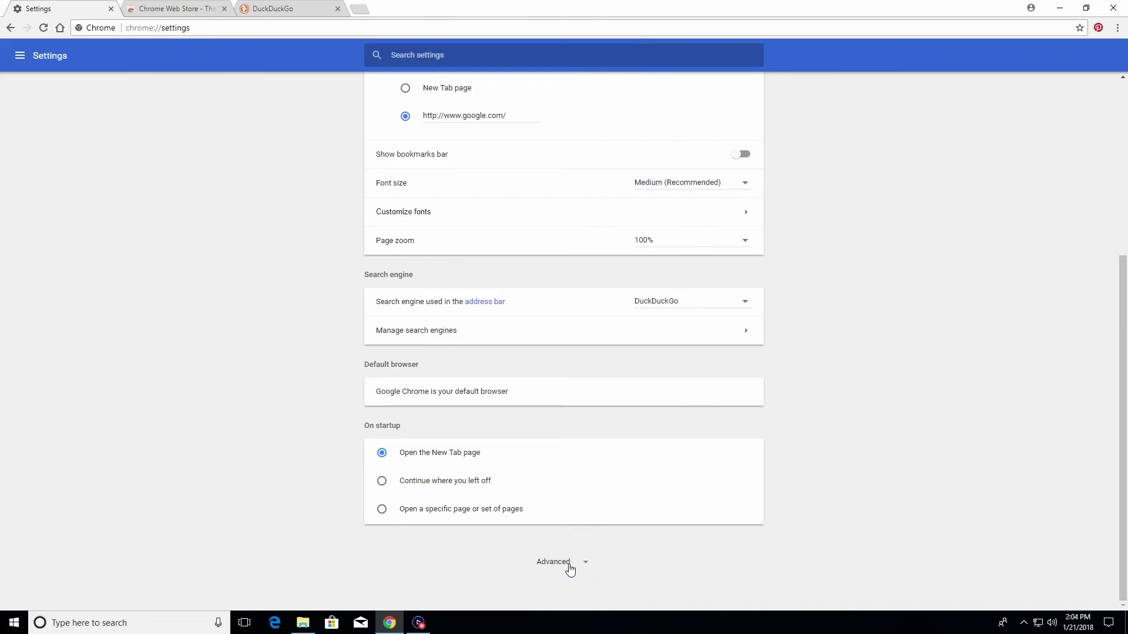
# Expand Advanced settings and turn on 'Send a Do Not Track request', confirming it.
pyautogui.click(566, 562)
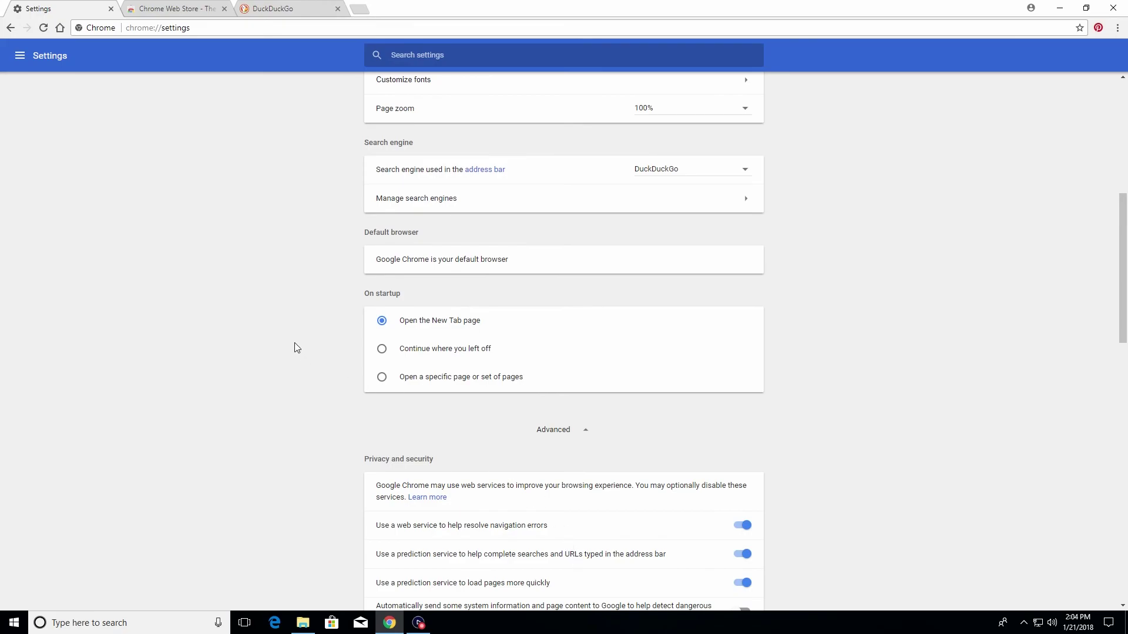
pyautogui.scroll(-5, 294, 343)
pyautogui.scroll(-1, 295, 346)
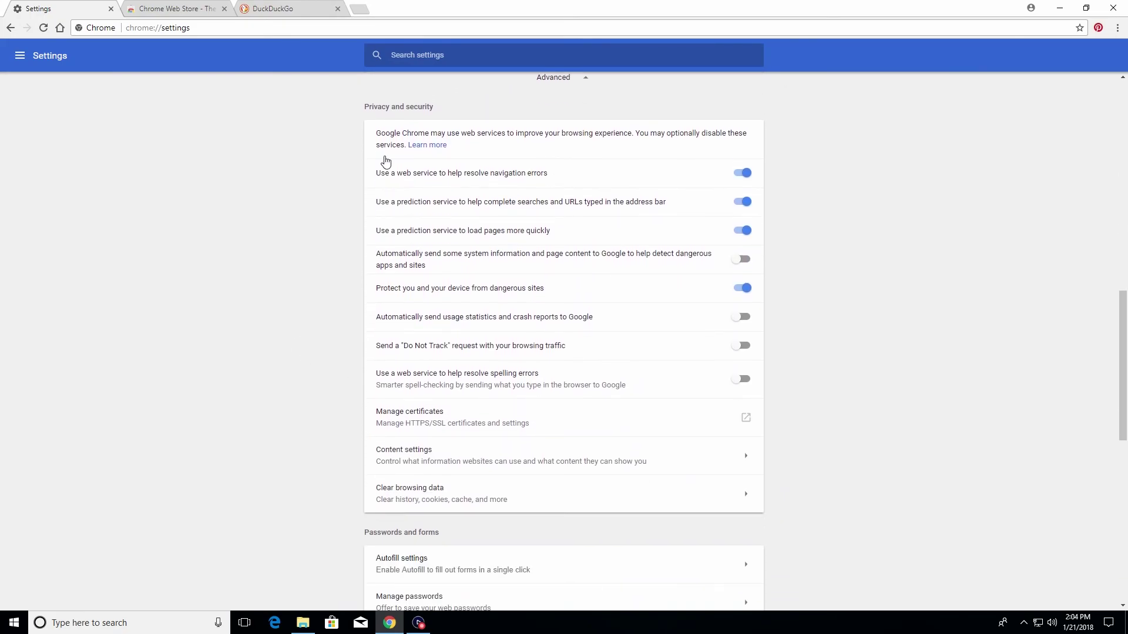
pyautogui.moveTo(445, 107); pyautogui.dragTo(360, 112)
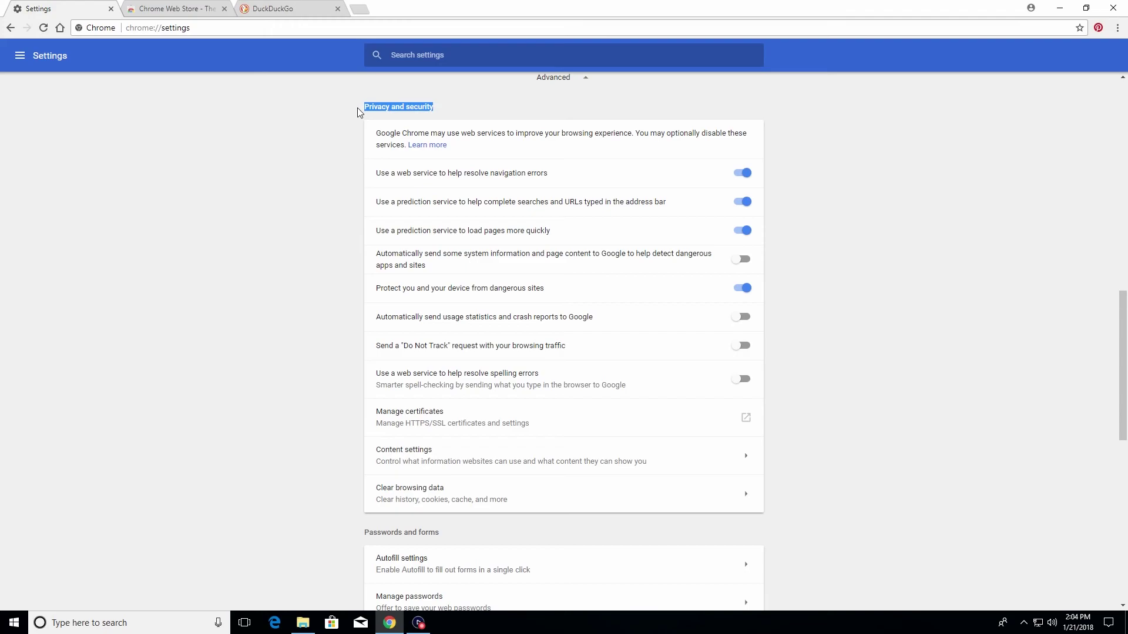
pyautogui.click(306, 202)
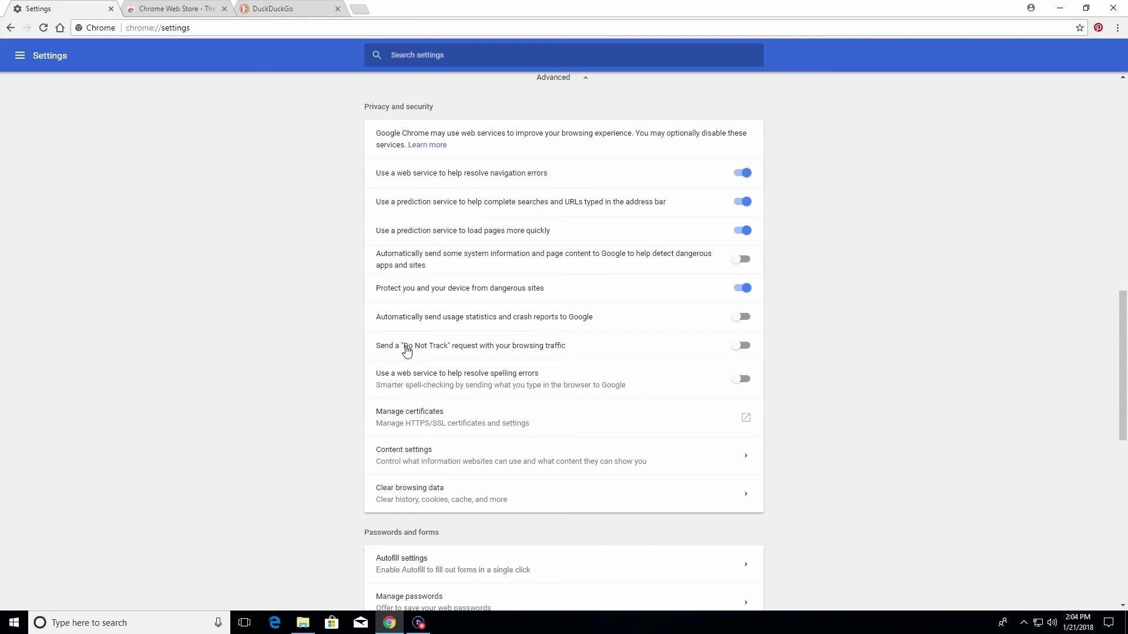
pyautogui.moveTo(403, 347); pyautogui.dragTo(452, 349)
pyautogui.click(742, 349)
pyautogui.click(672, 389)
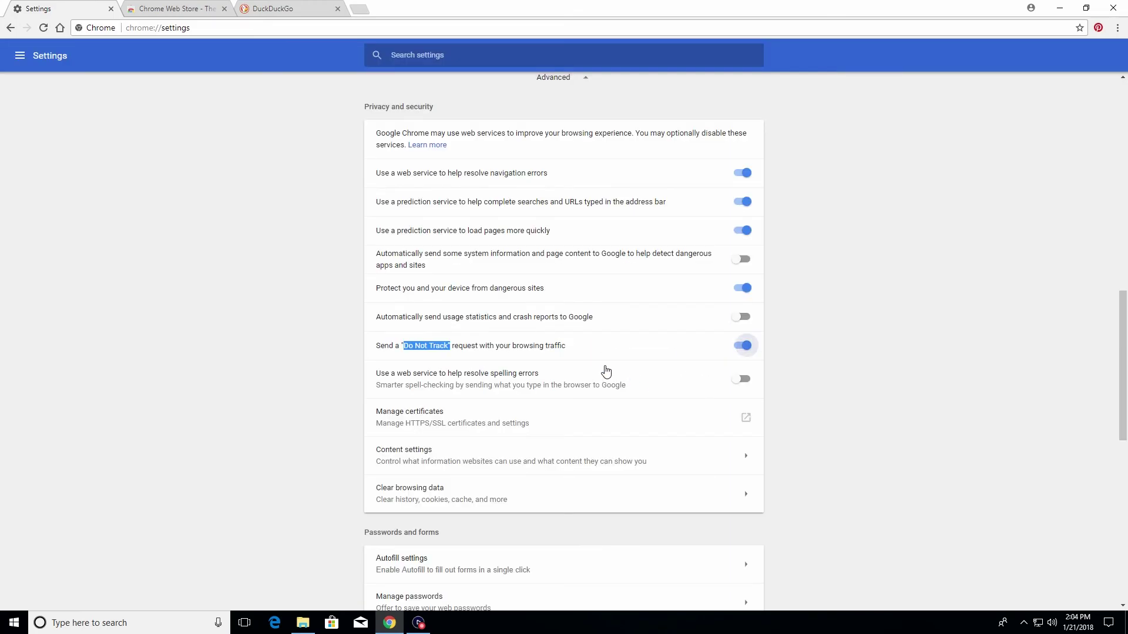
pyautogui.click(313, 338)
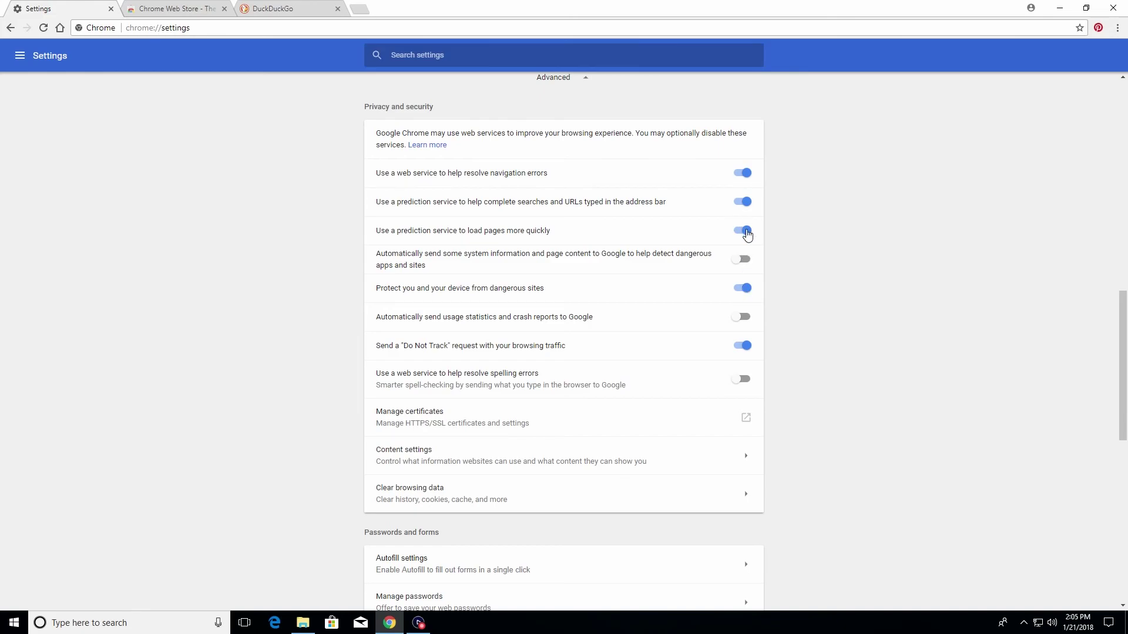
# Switch page preloading, search predictions and navigation error help off, then back on.
pyautogui.click(744, 231)
pyautogui.click(744, 201)
pyautogui.click(743, 173)
pyautogui.click(742, 173)
pyautogui.click(742, 201)
pyautogui.click(742, 231)
pyautogui.click(395, 456)
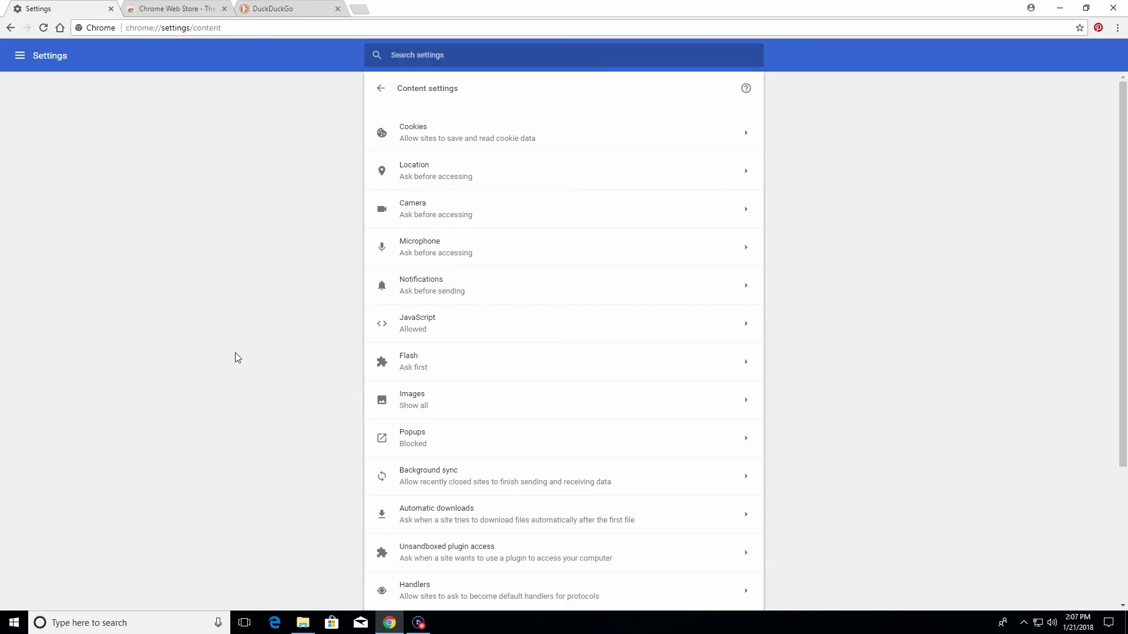
pyautogui.click(381, 89)
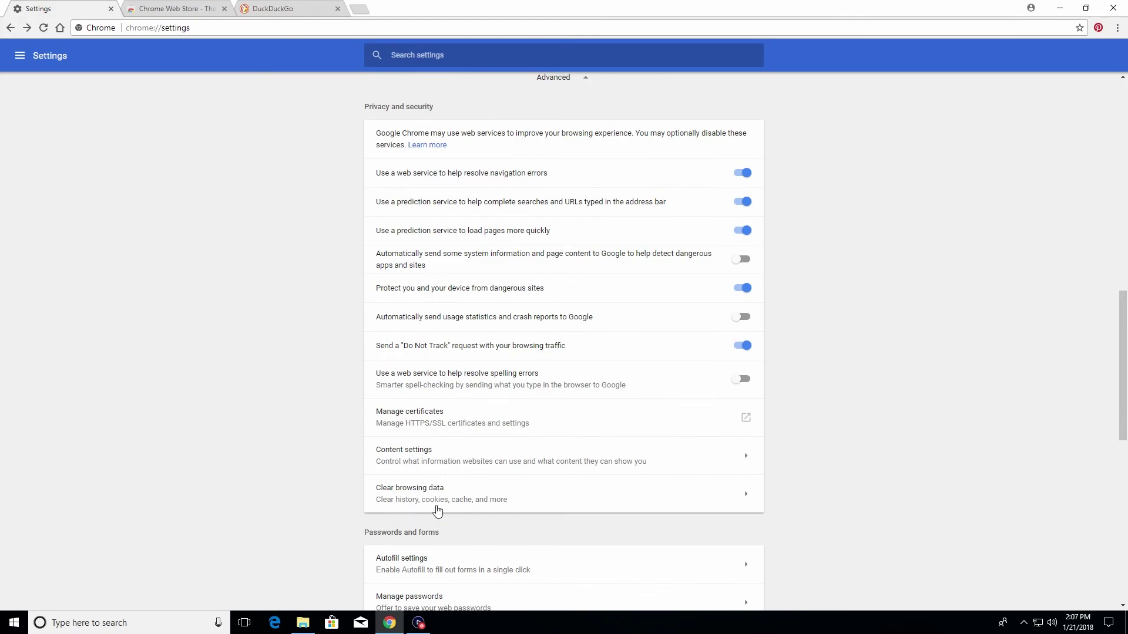
pyautogui.scroll(-3, 317, 472)
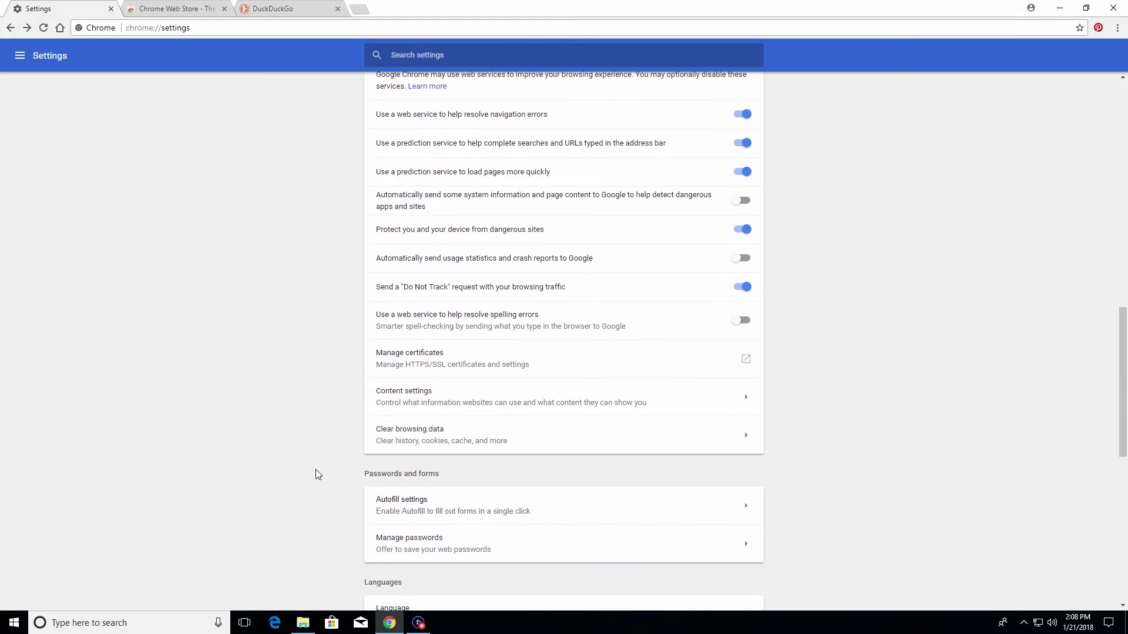
pyautogui.scroll(-1, 317, 471)
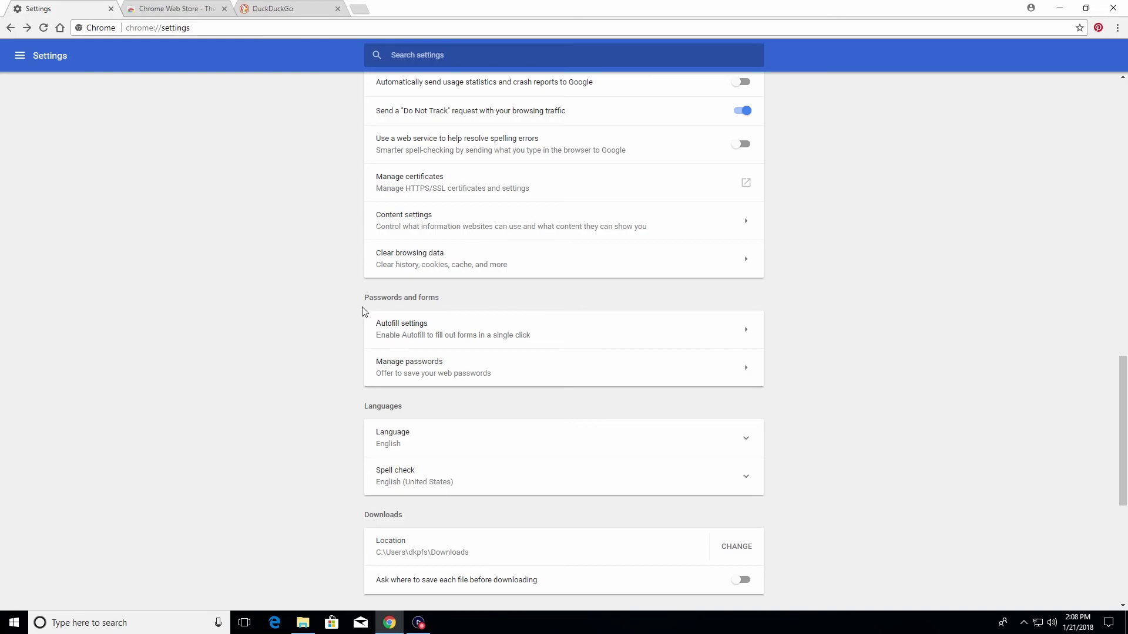
pyautogui.moveTo(361, 300); pyautogui.dragTo(442, 302)
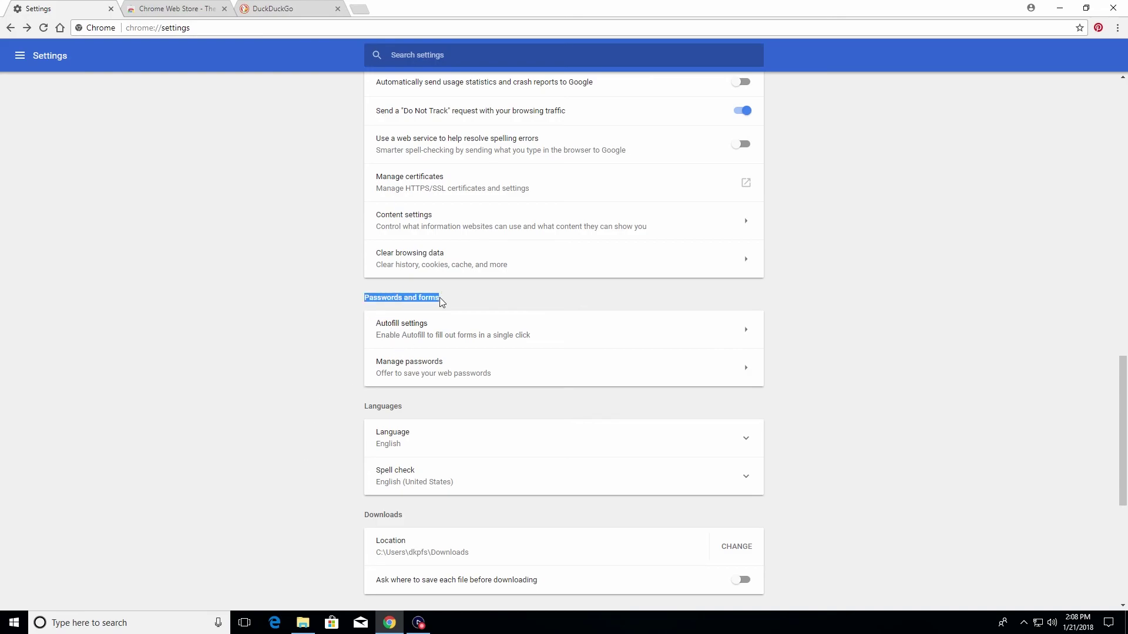
pyautogui.click(312, 348)
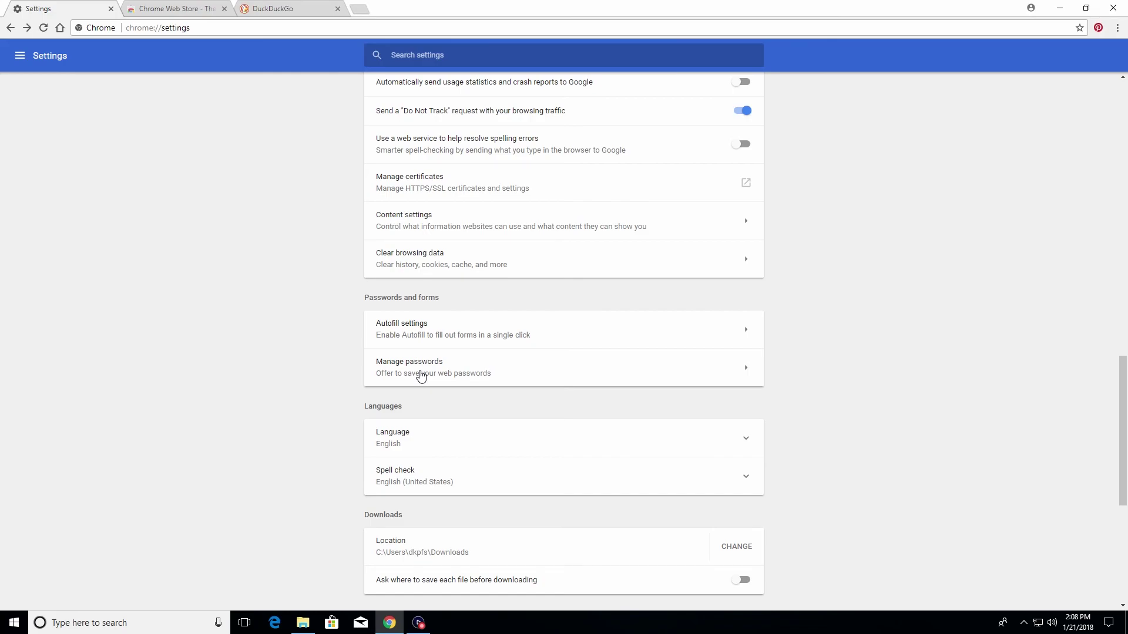
# In the System section, switch off 'Continue running background apps when Google Chrome is closed'.
pyautogui.scroll(-4, 420, 376)
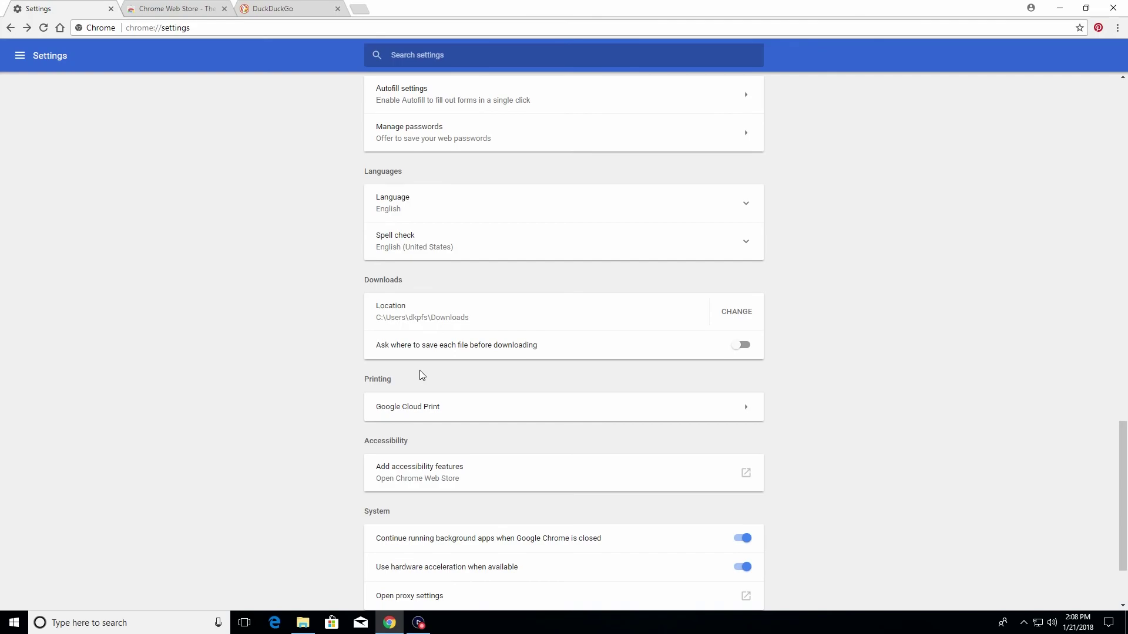
pyautogui.scroll(-2, 421, 376)
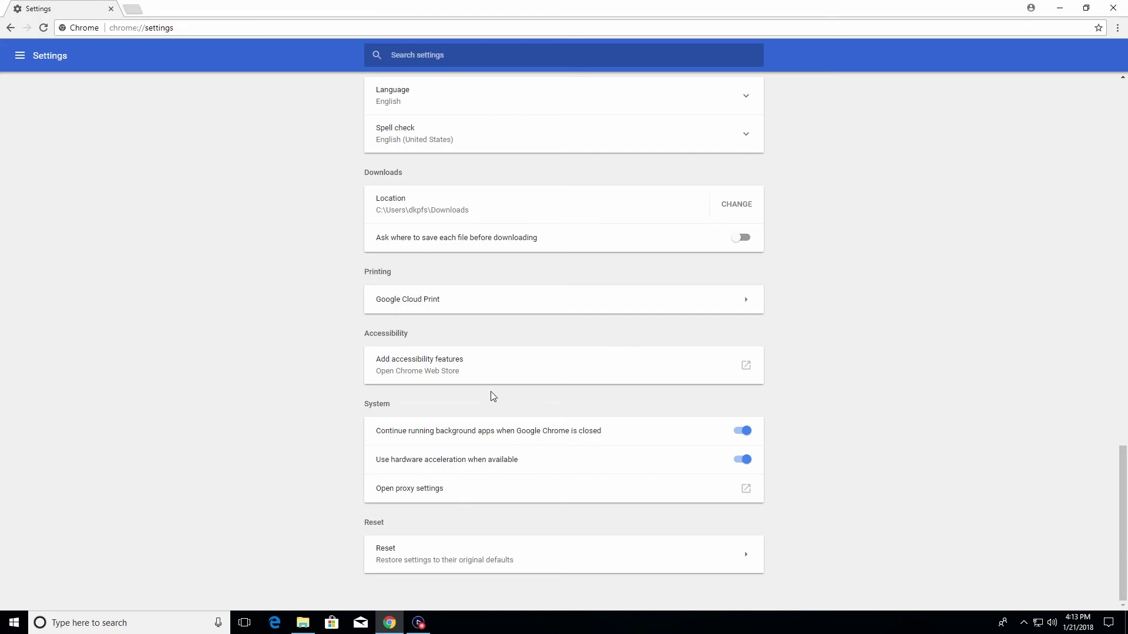
pyautogui.moveTo(393, 404); pyautogui.dragTo(356, 408)
pyautogui.click(338, 430)
pyautogui.click(743, 433)
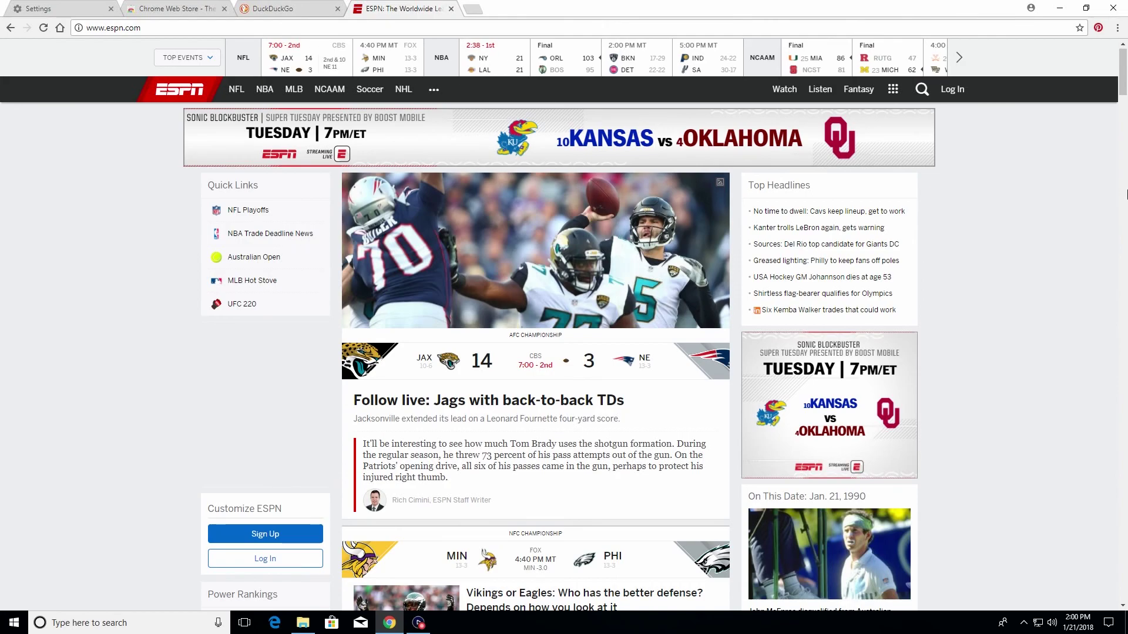
# Bookmark the page as 'ESPN: The Worldwide Leader in Sports' in the Bookmarks bar folder.
pyautogui.click(1079, 28)
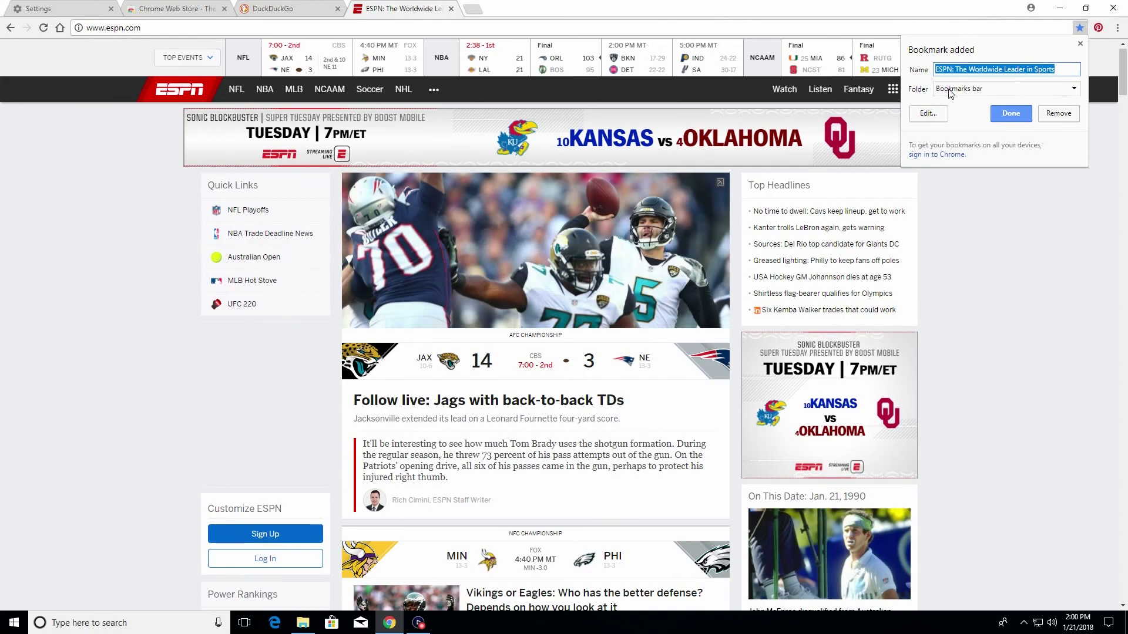
pyautogui.click(1008, 116)
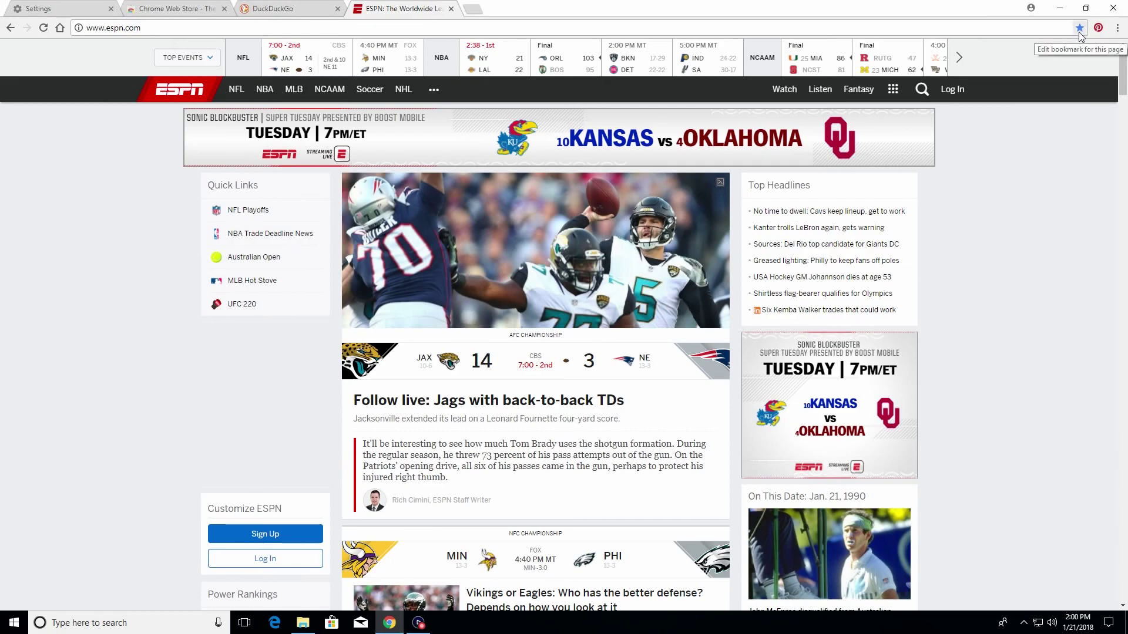
# Turn on Show bookmarks bar from the Bookmarks menu, then open the ESPN bookmark.
pyautogui.click(1117, 29)
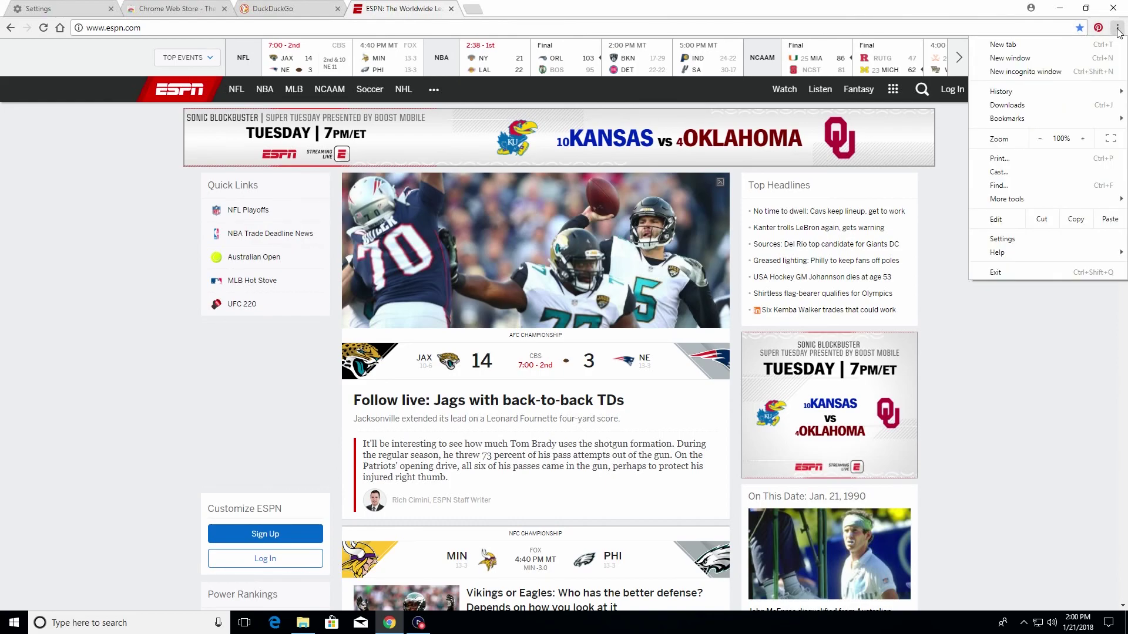
pyautogui.moveTo(1007, 120)
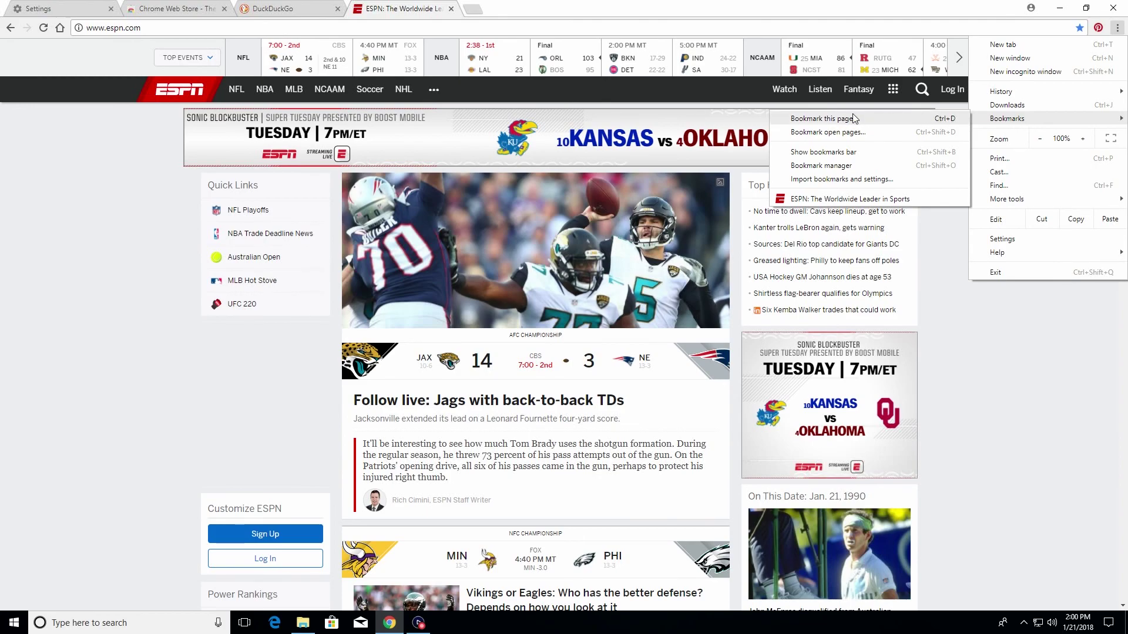
pyautogui.click(820, 159)
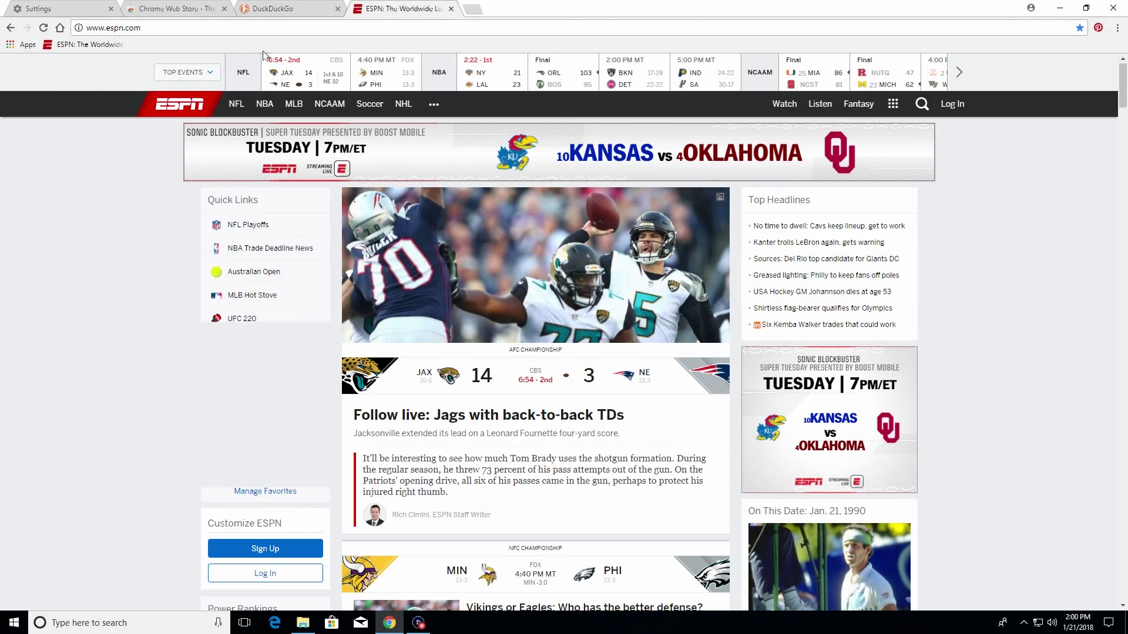
pyautogui.click(82, 51)
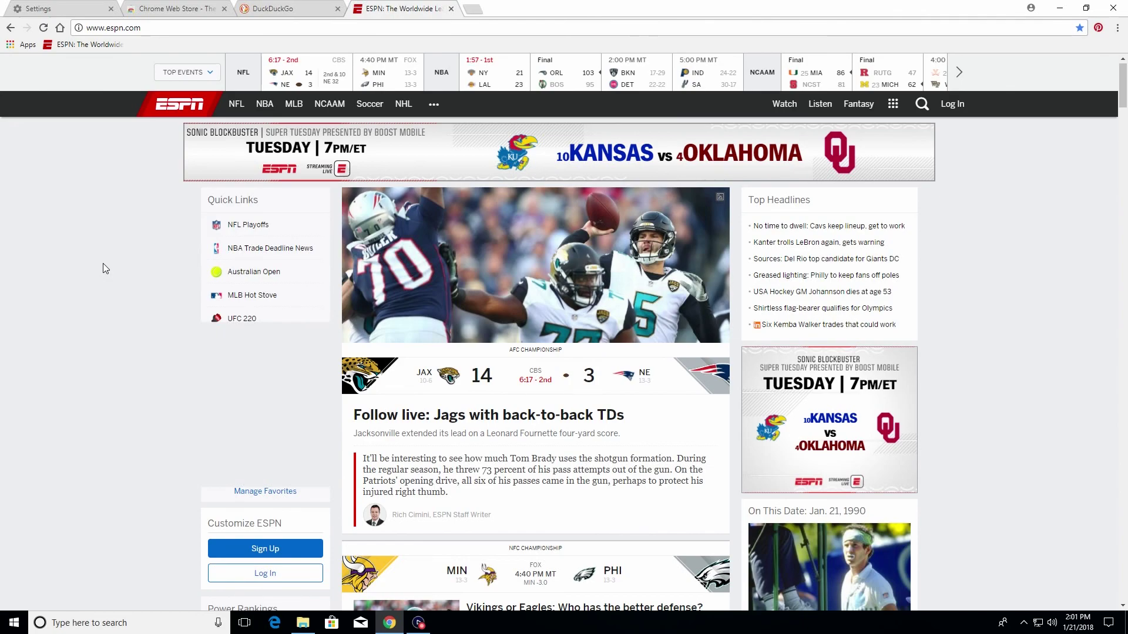
# Open Clear browsing data from the ⋮ menu's More tools submenu.
pyautogui.click(1117, 27)
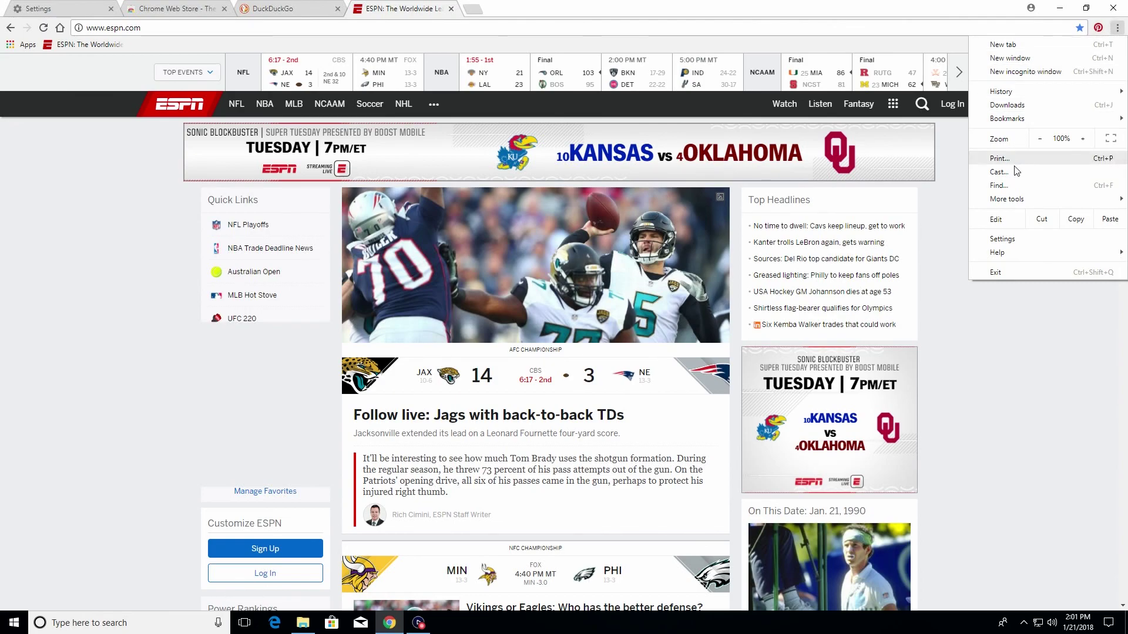
pyautogui.moveTo(1012, 202)
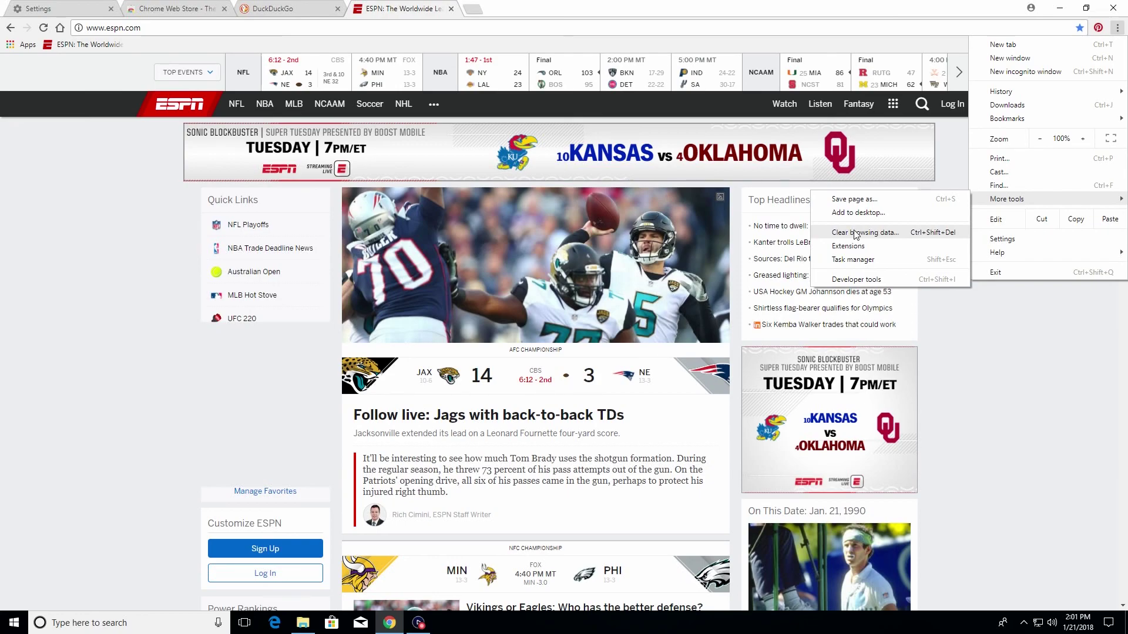
pyautogui.click(884, 237)
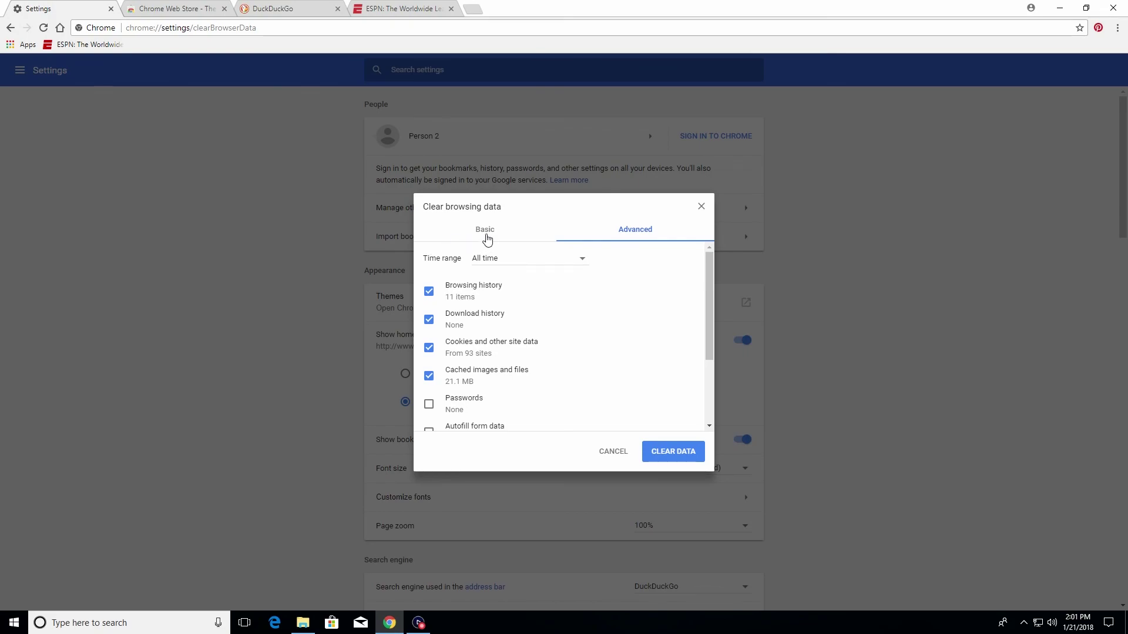
# On the Advanced tab, add Download history, keep All time, and clear the data.
pyautogui.click(487, 233)
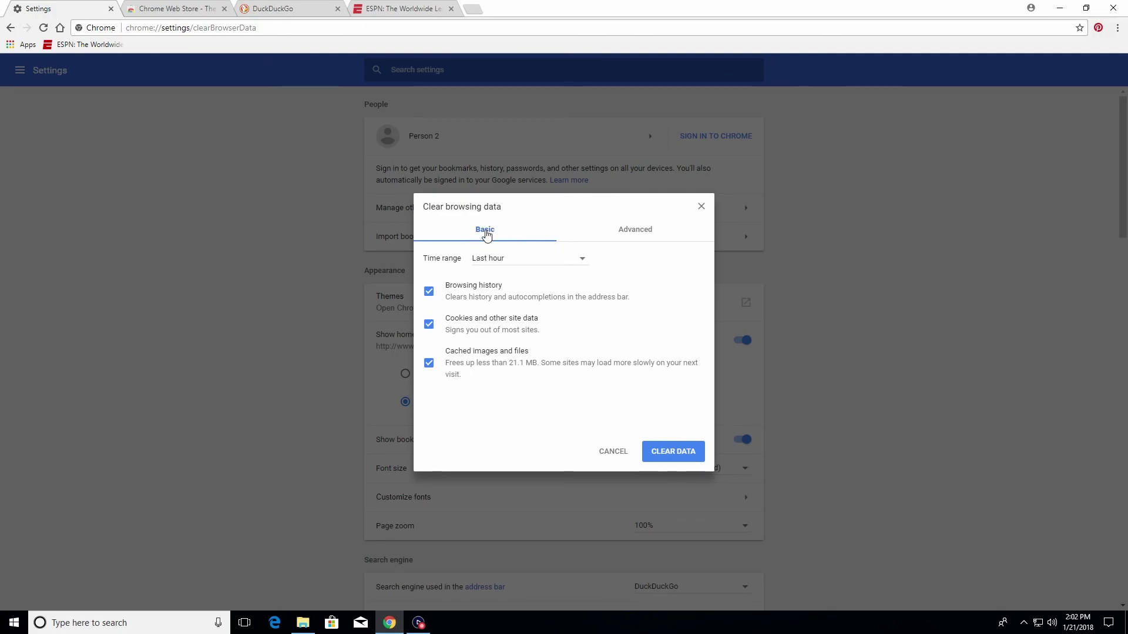
pyautogui.click(633, 232)
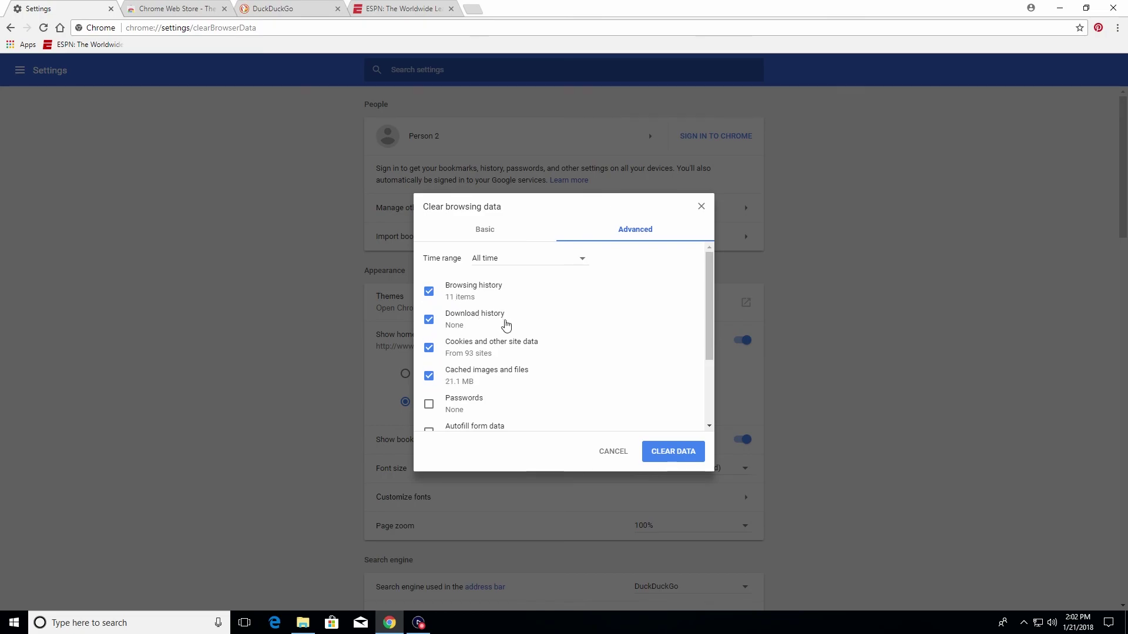
pyautogui.scroll(-3, 487, 326)
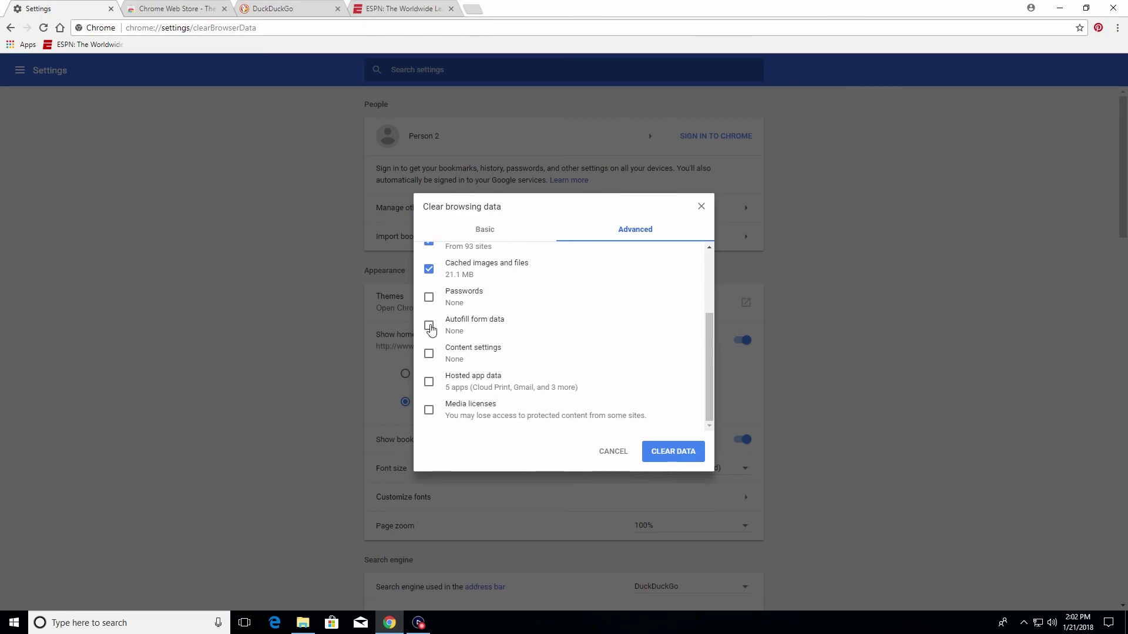
pyautogui.scroll(4, 486, 359)
pyautogui.click(428, 319)
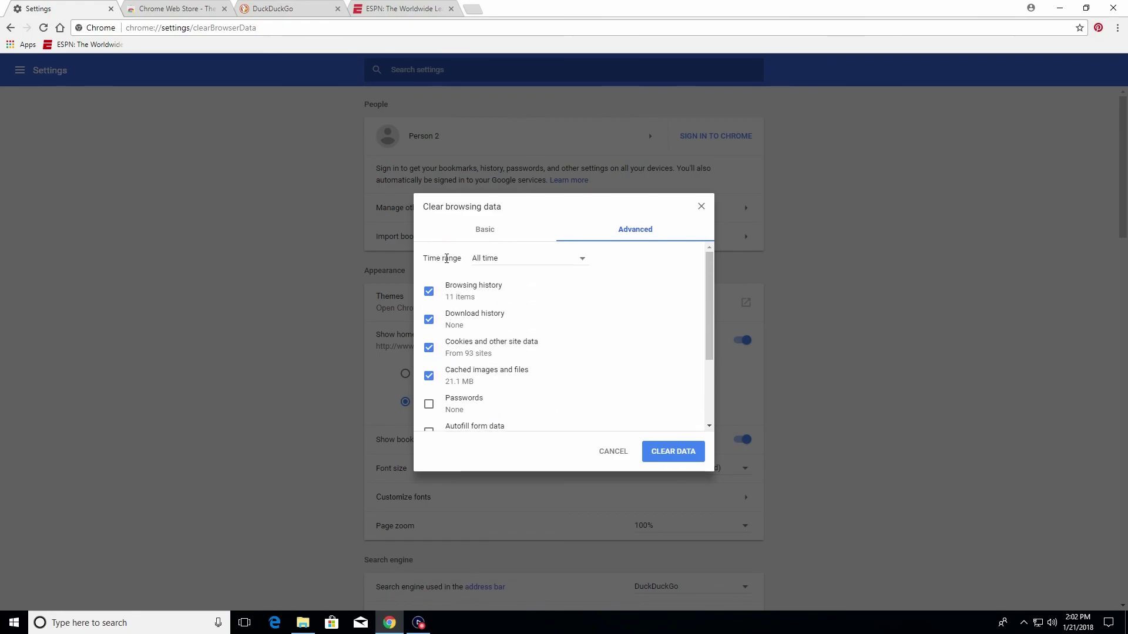
pyautogui.moveTo(436, 258); pyautogui.dragTo(457, 259)
pyautogui.click(533, 263)
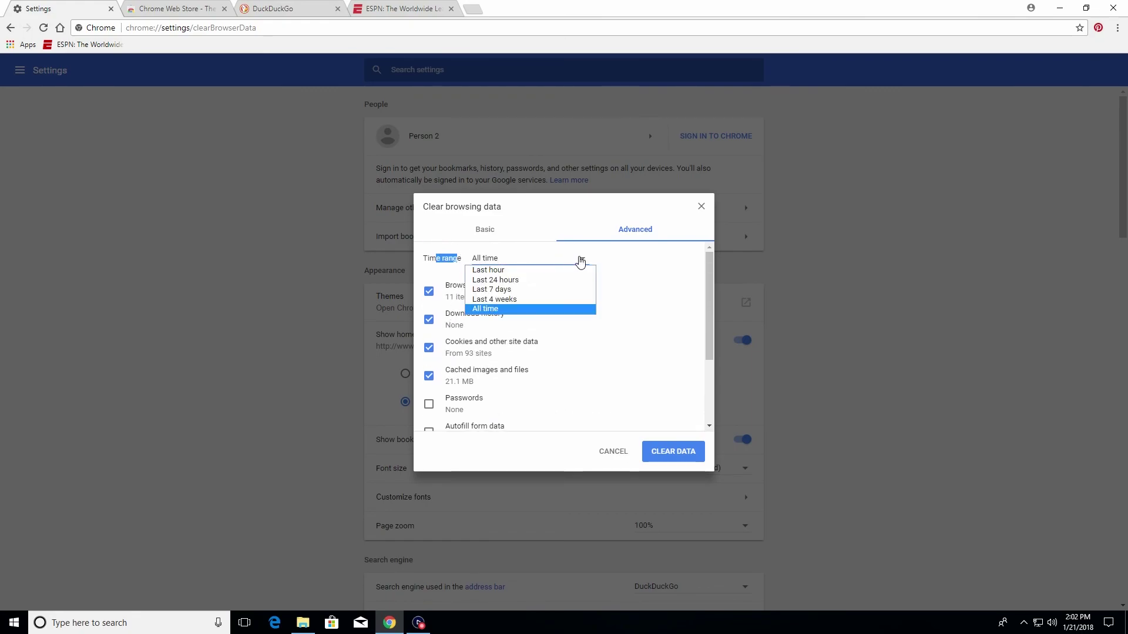
pyautogui.click(649, 260)
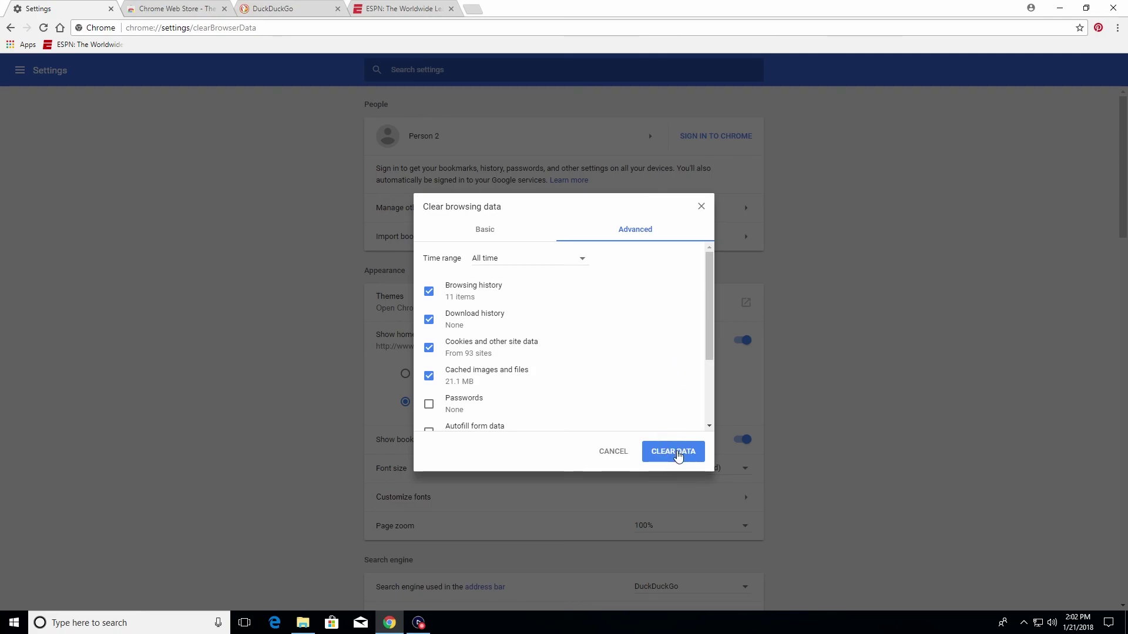
pyautogui.click(677, 455)
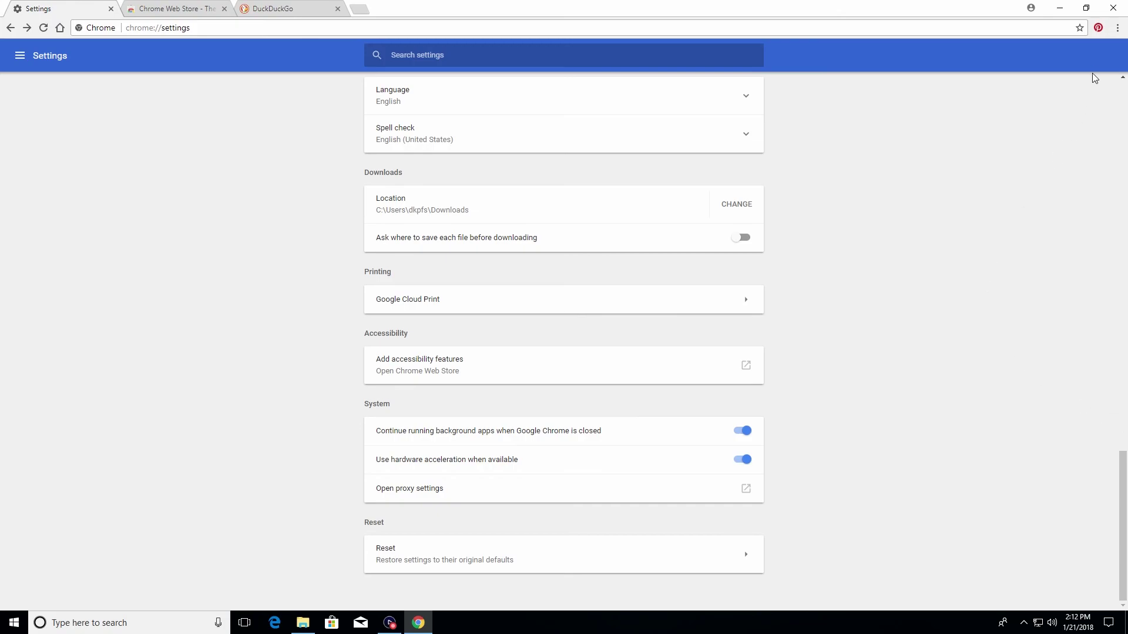
# Open the Extensions page from the ⋮ menu's More tools submenu.
pyautogui.click(1117, 29)
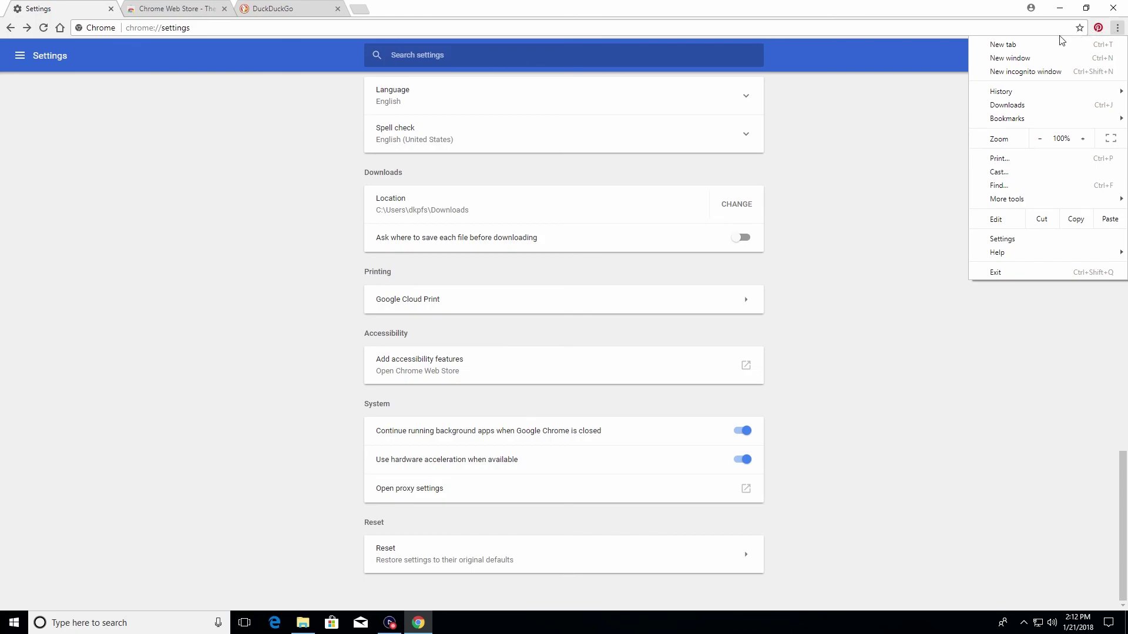
pyautogui.moveTo(1006, 201)
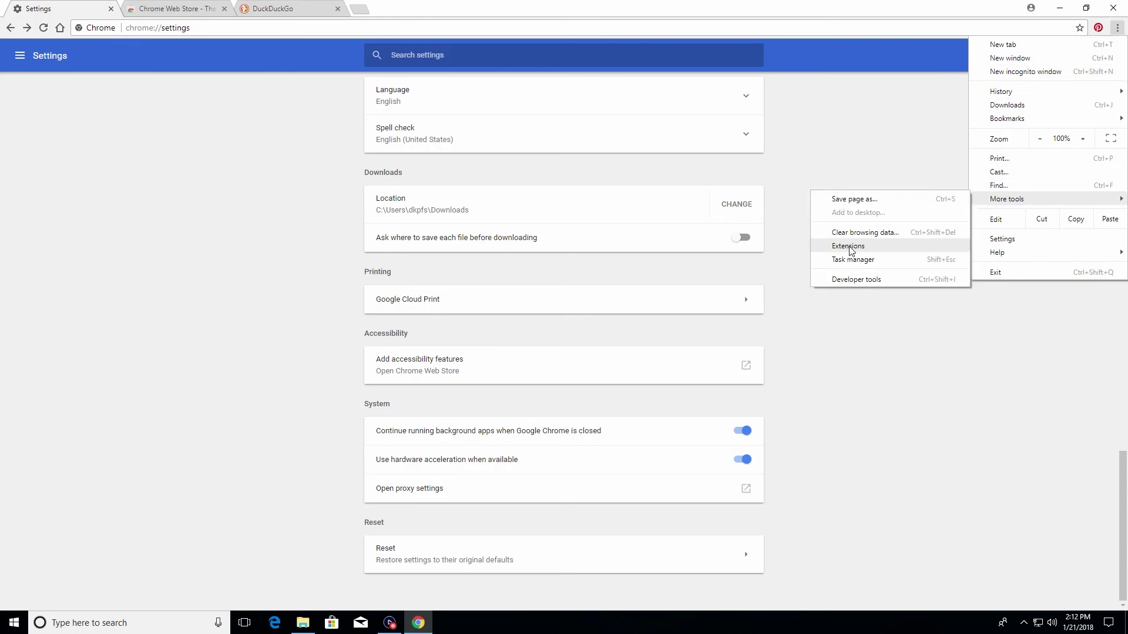
pyautogui.click(865, 253)
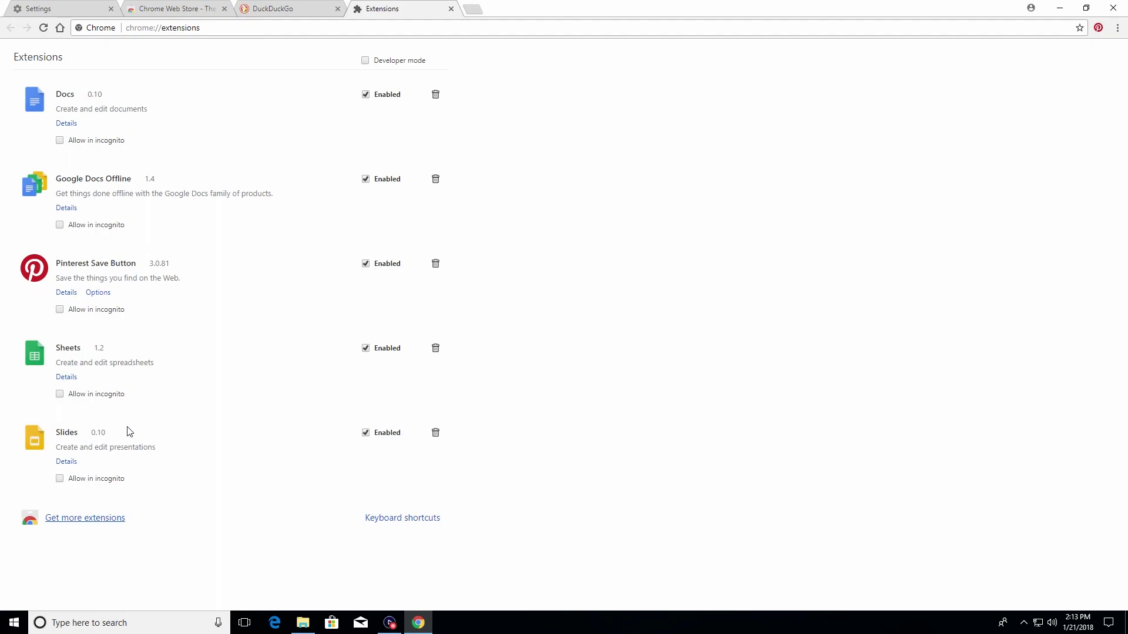
# Enable Developer mode, disable Pinterest Save Button, and confirm removing it.
pyautogui.click(364, 60)
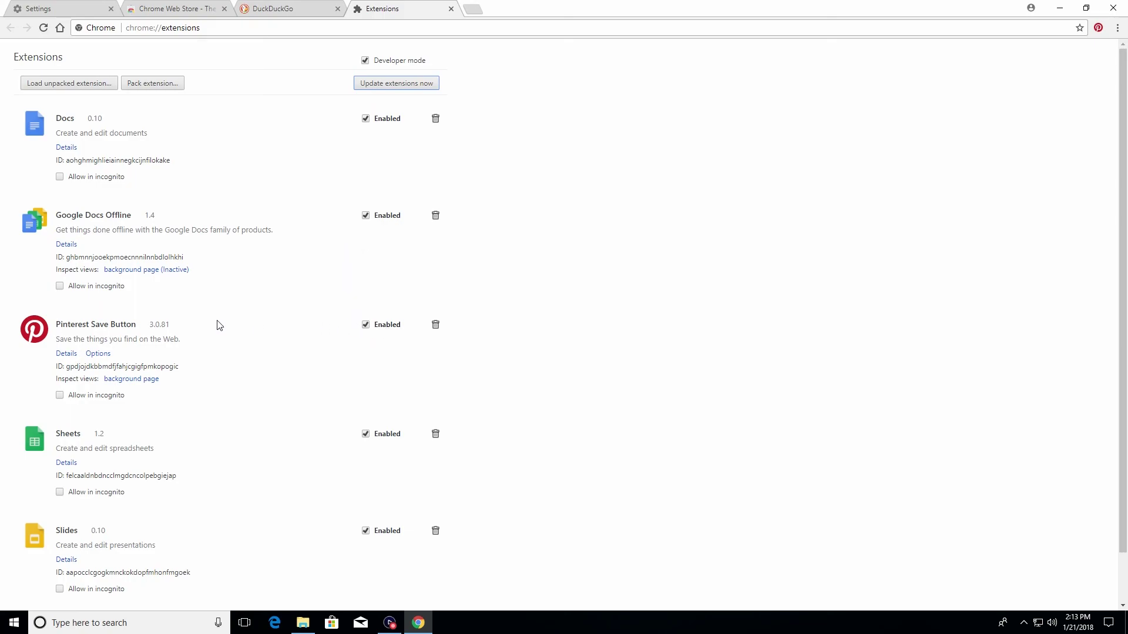
pyautogui.click(365, 326)
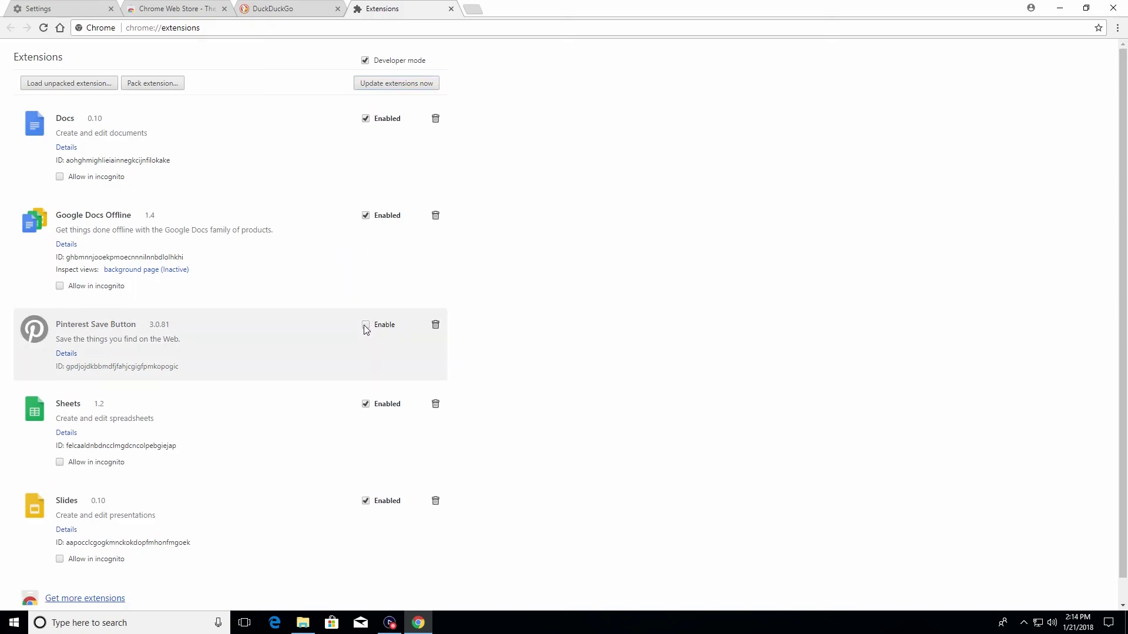
pyautogui.click(436, 325)
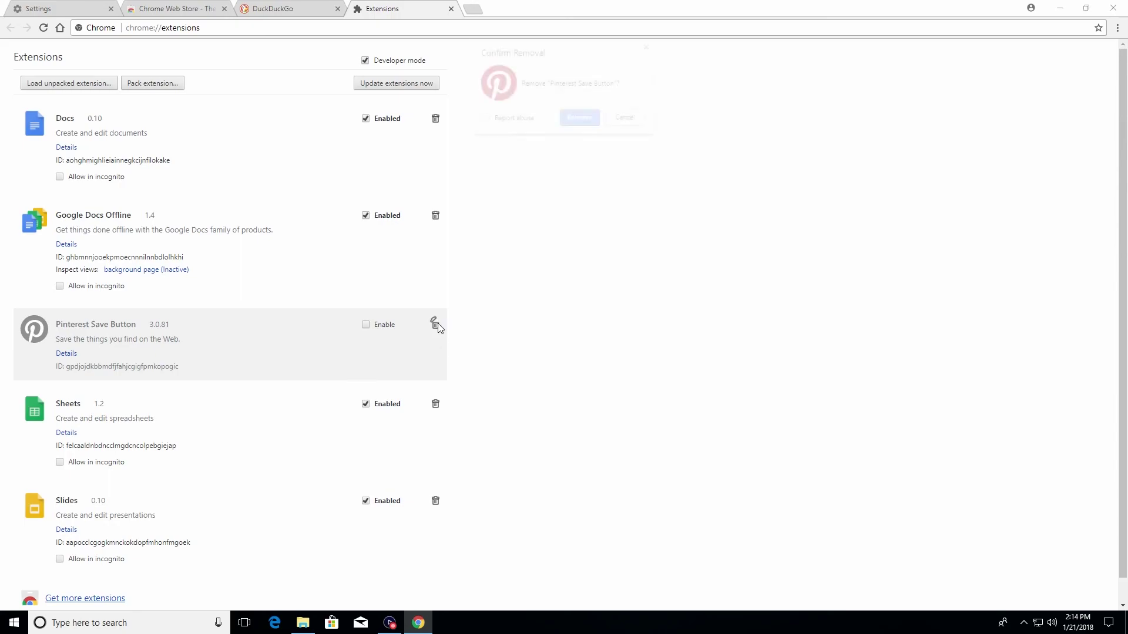
pyautogui.click(578, 119)
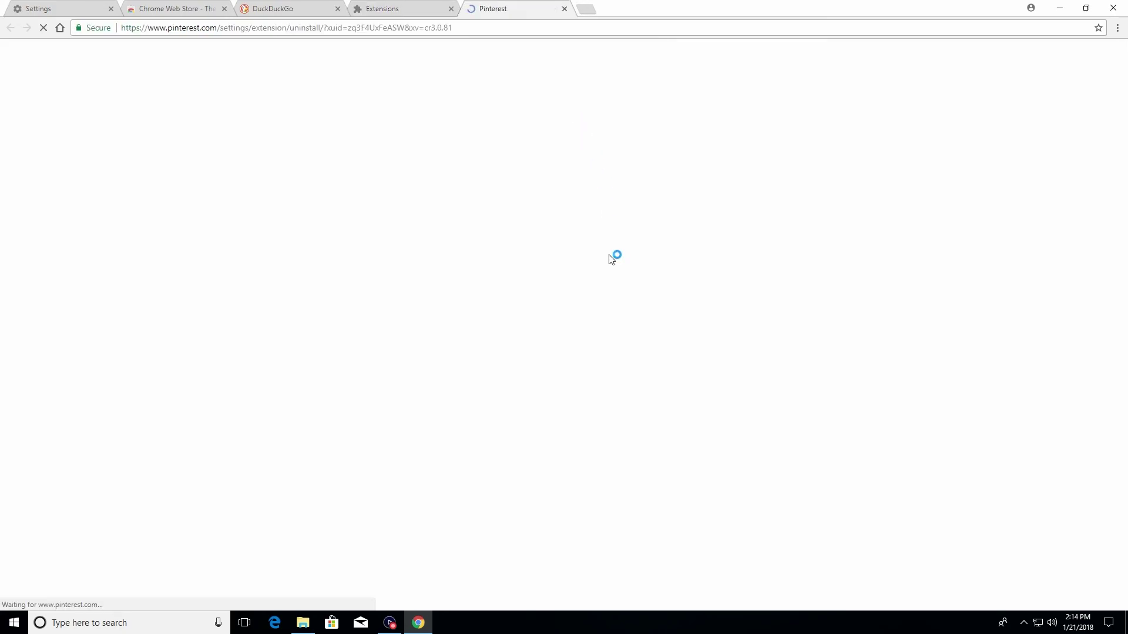
# Close the Pinterest survey tab and load the Google homepage with Alt+Home.
pyautogui.click(564, 10)
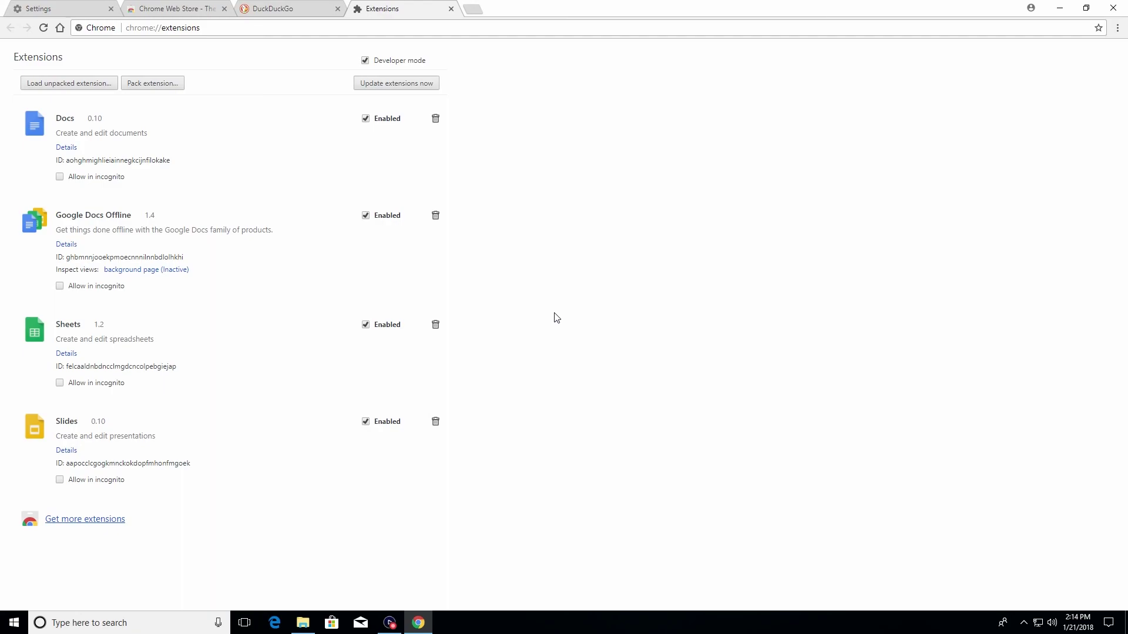
pyautogui.hotkey('alt', 'Home')
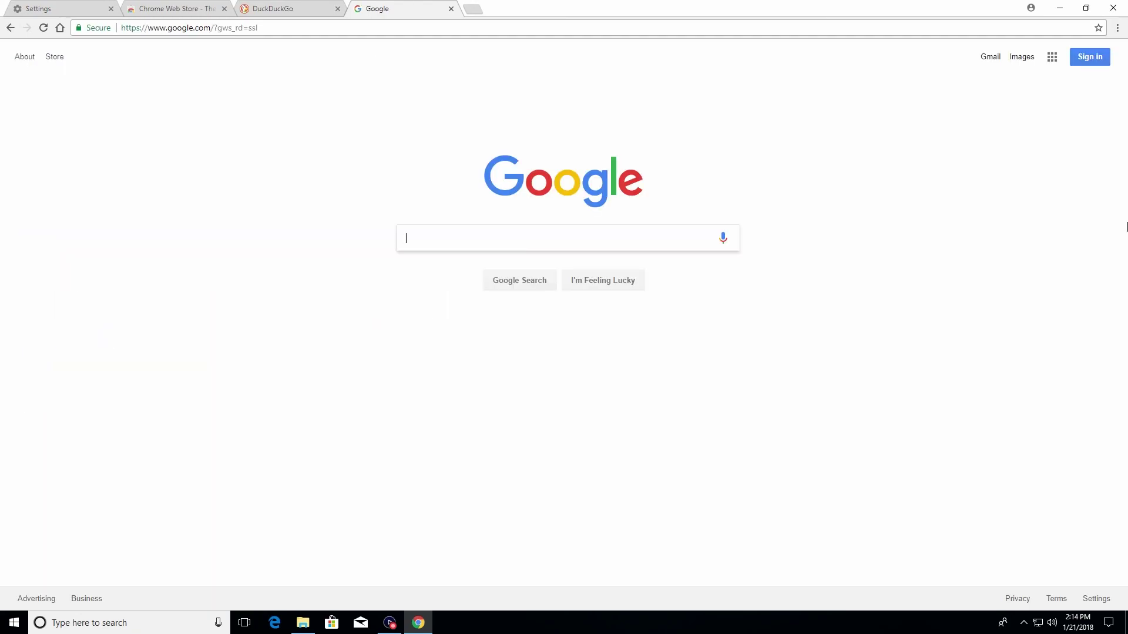